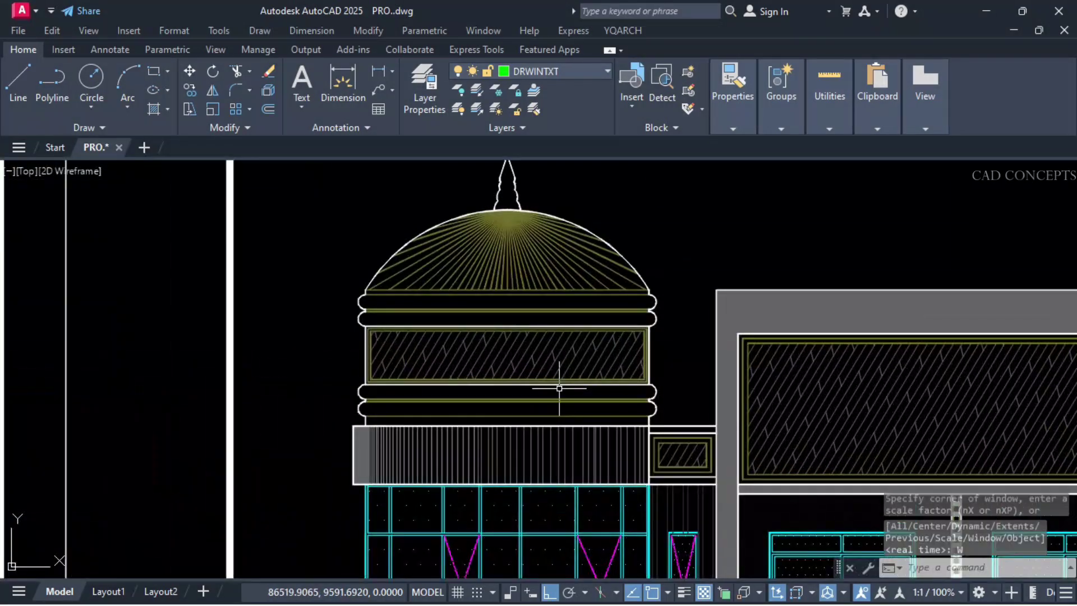
Step: Draw the tower's 610 by 120 base rectangle in the empty space beside the dimensioned reference elevation
middle_drag(642, 385, 668, 388)
middle_drag(528, 323, 534, 373)
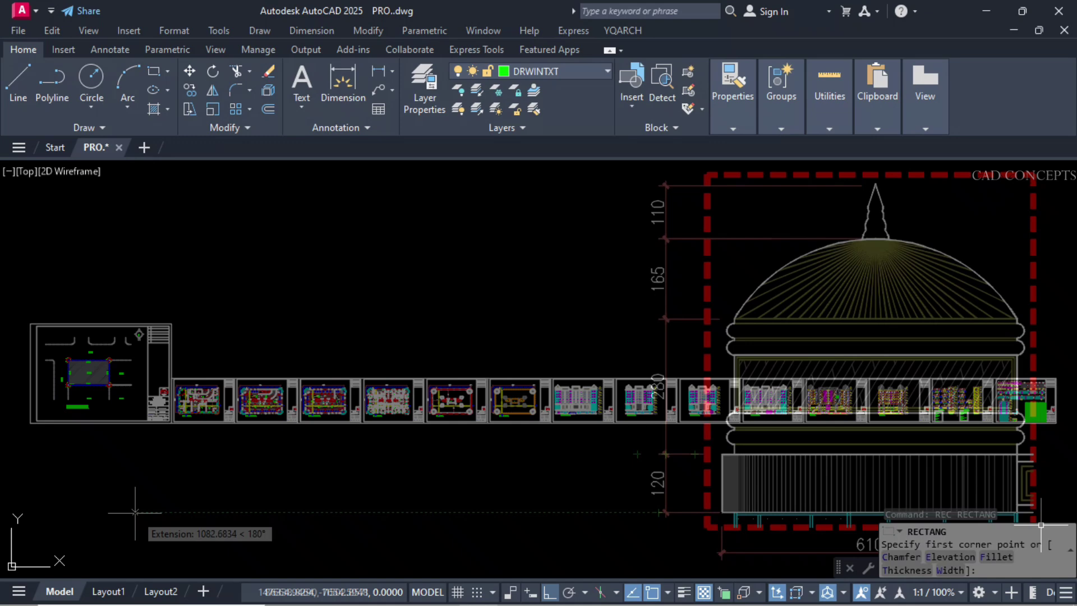
click(135, 512)
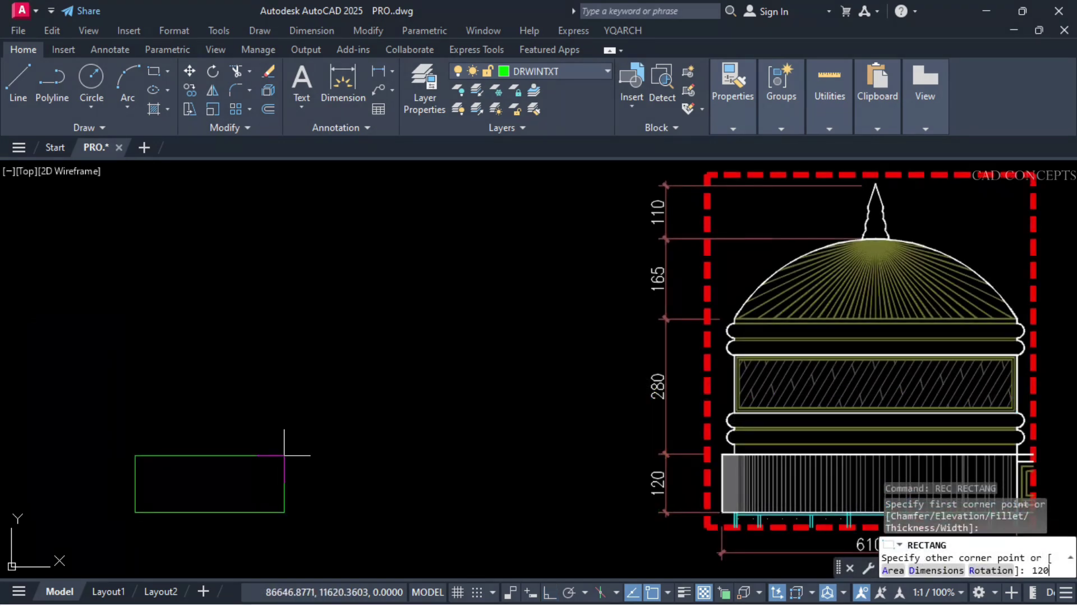
Step: Set the drawing colour to white (255,255,255)
click(749, 101)
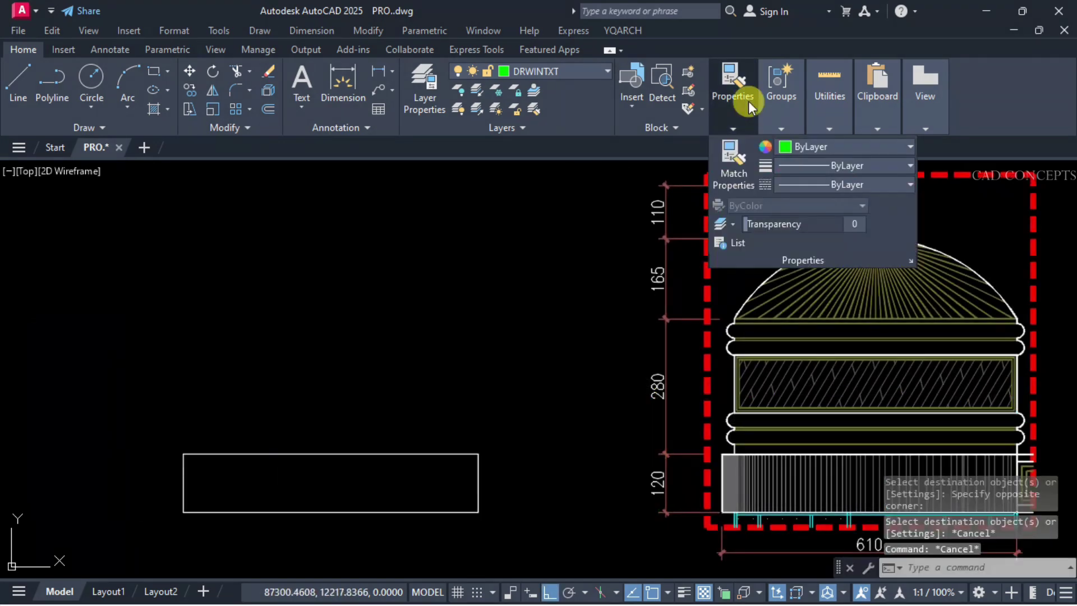
click(814, 147)
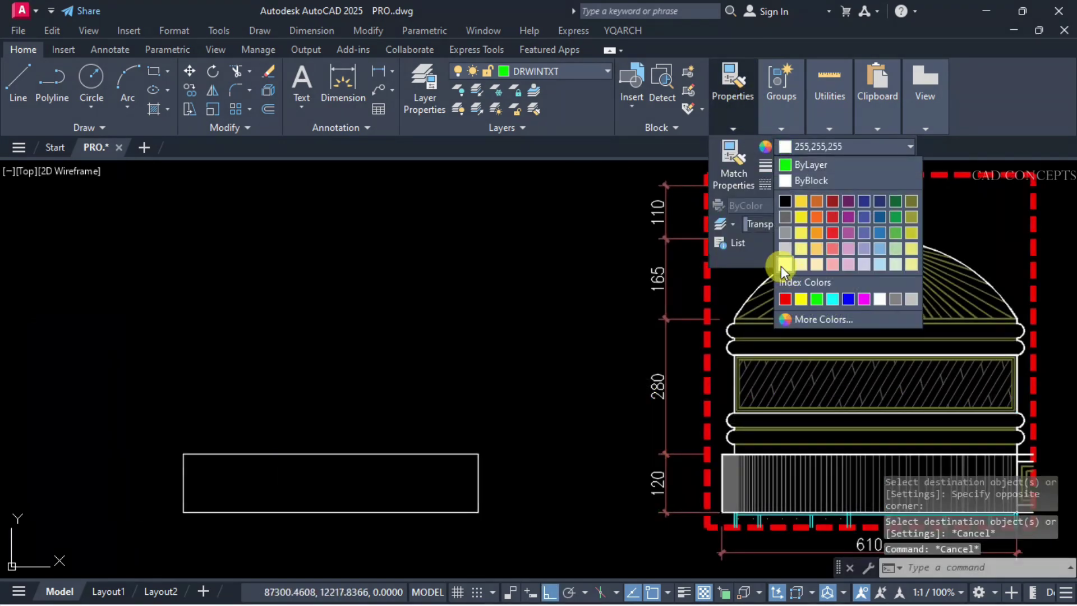
click(781, 266)
Step: Draw a 280 vertical line up from the base rectangle's upper edge, slightly inside its right-hand corner
text(l)
key(Return)
click(463, 454)
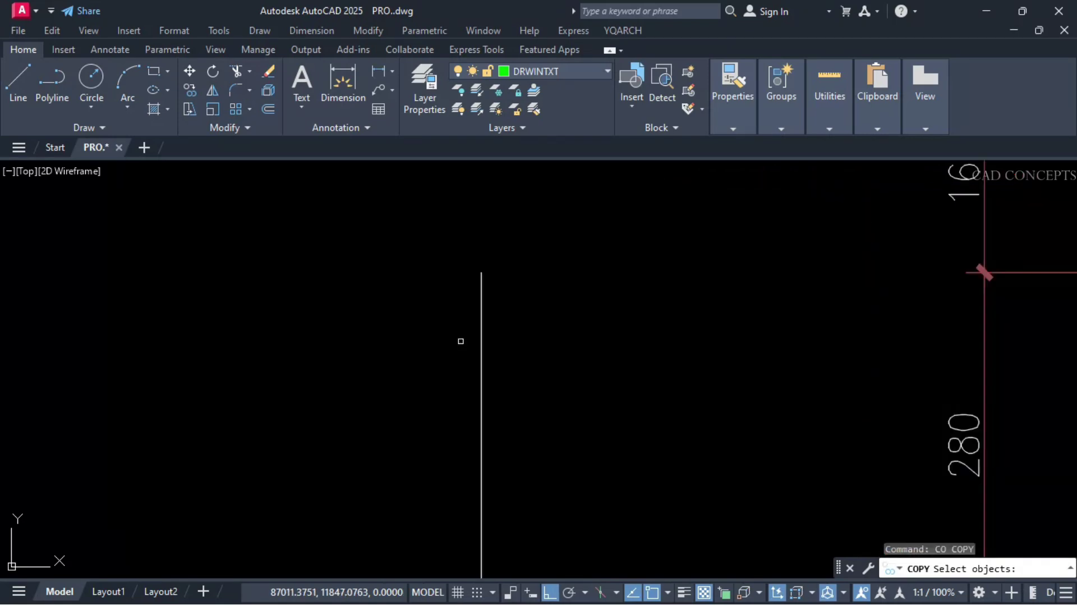
key(Escape)
Step: Draw a small circle centred on the vertical line, just below its upper end
text(c)
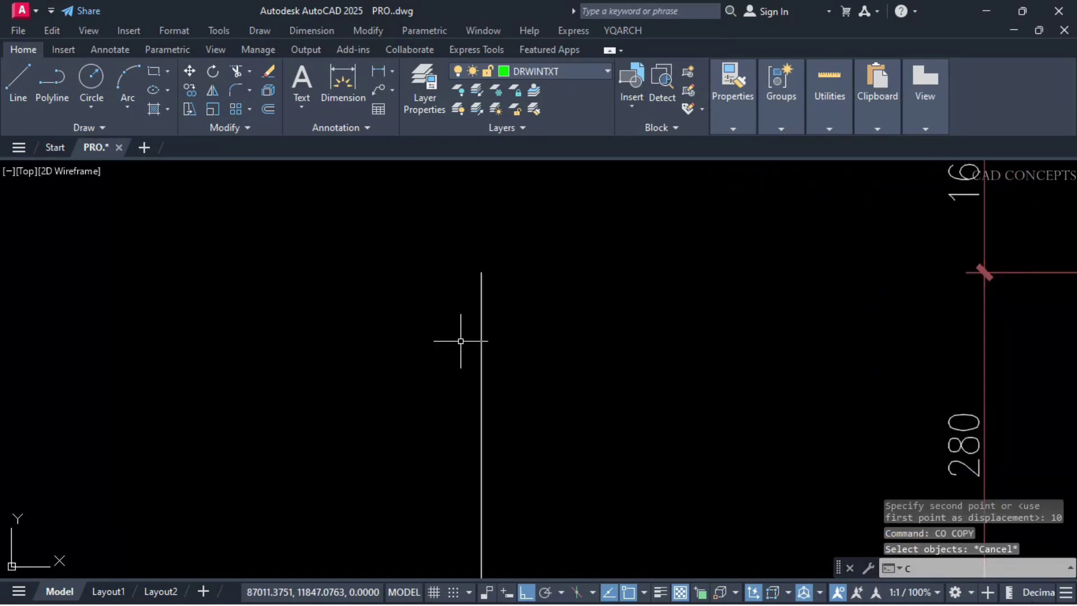
text(ircle)
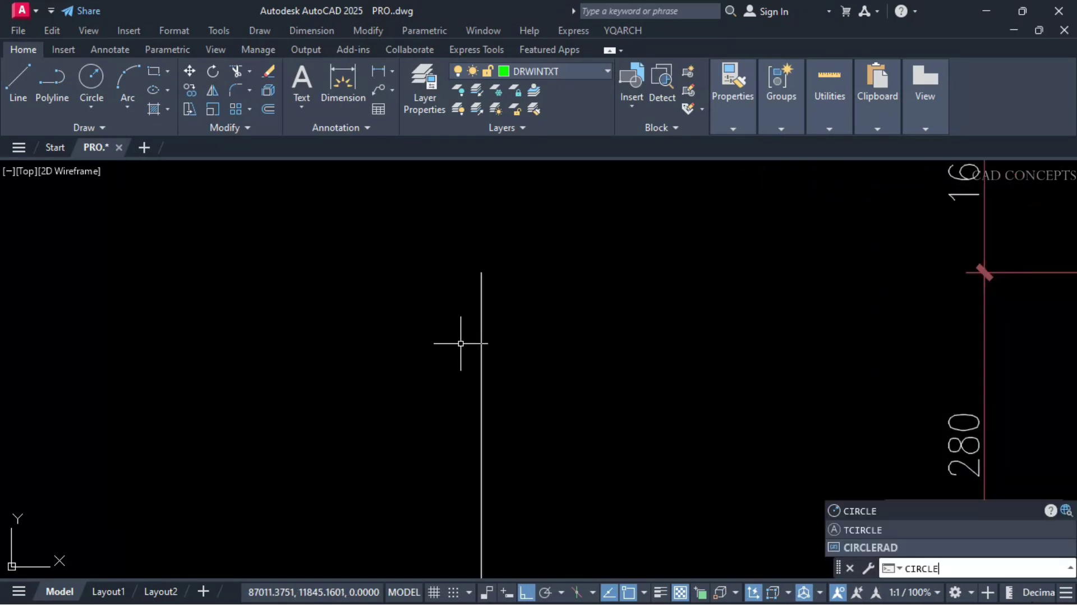
key(Return)
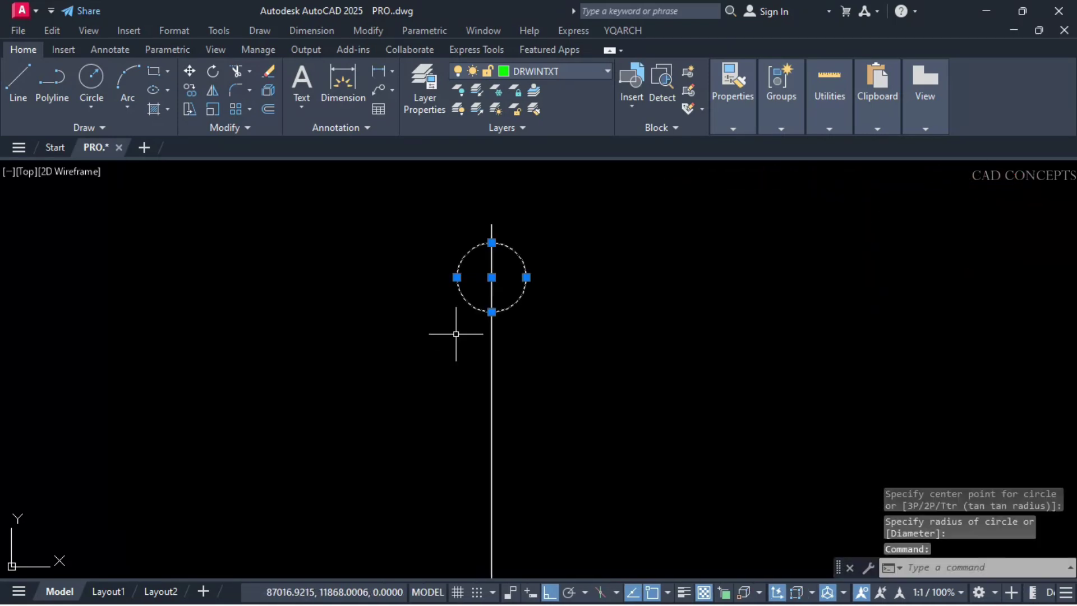
Step: Copy the circle straight down the vertical line to sit just beneath the original
text(c)
text(o)
key(Return)
click(551, 305)
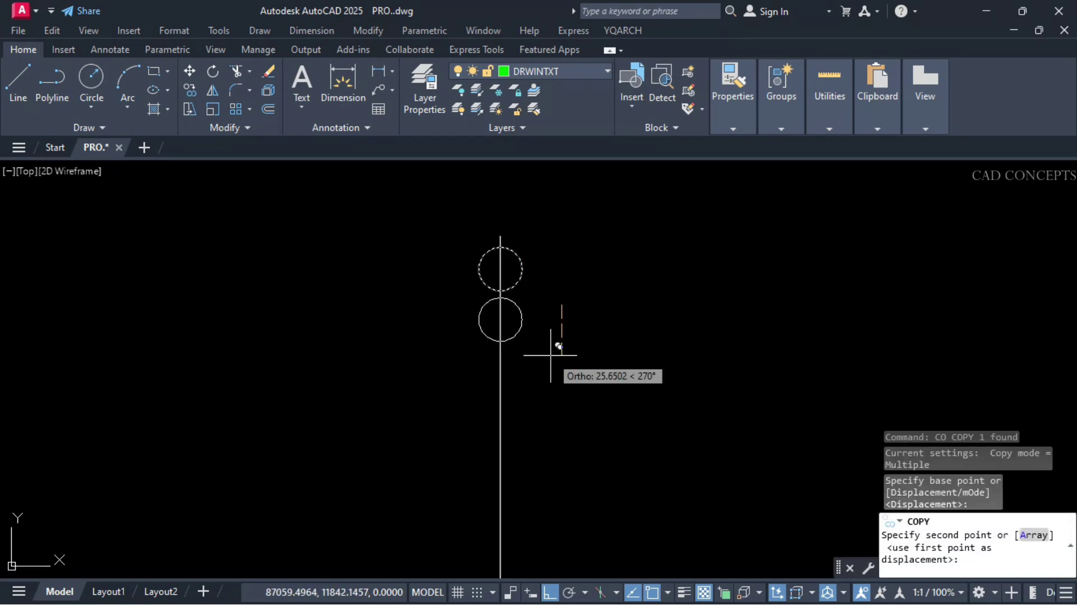
click(554, 356)
key(Escape)
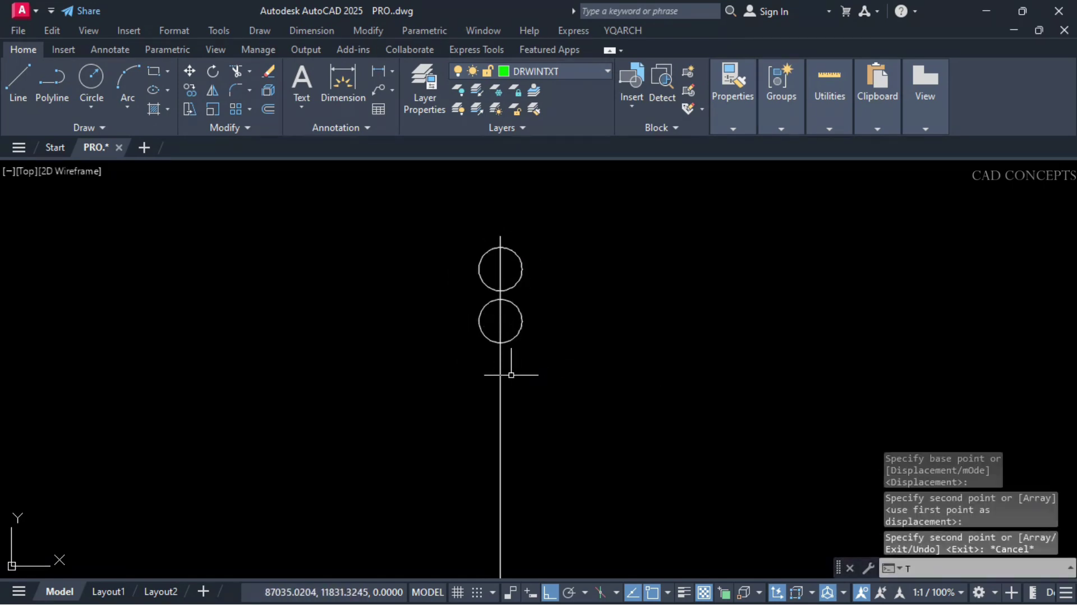
Step: Trim the inner circle halves and the line segments inside them, leaving only the outward-bulging moulding profile
text(tr)
key(Return)
drag(489, 357, 505, 314)
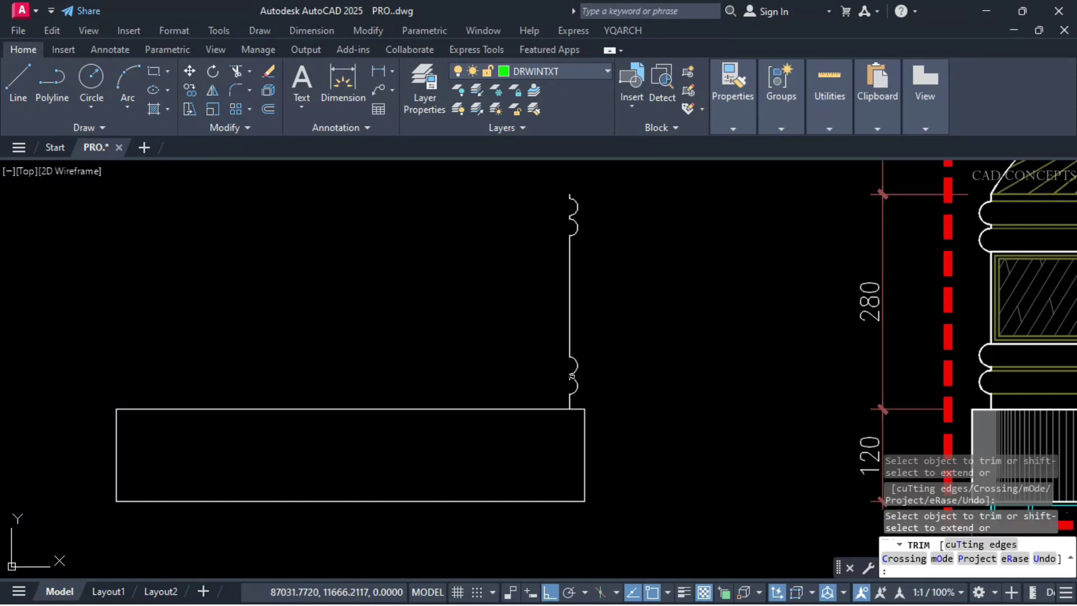
Step: Mirror the side profile with its mouldings about the vertical axis through the midpoint of the base rectangle
click(621, 296)
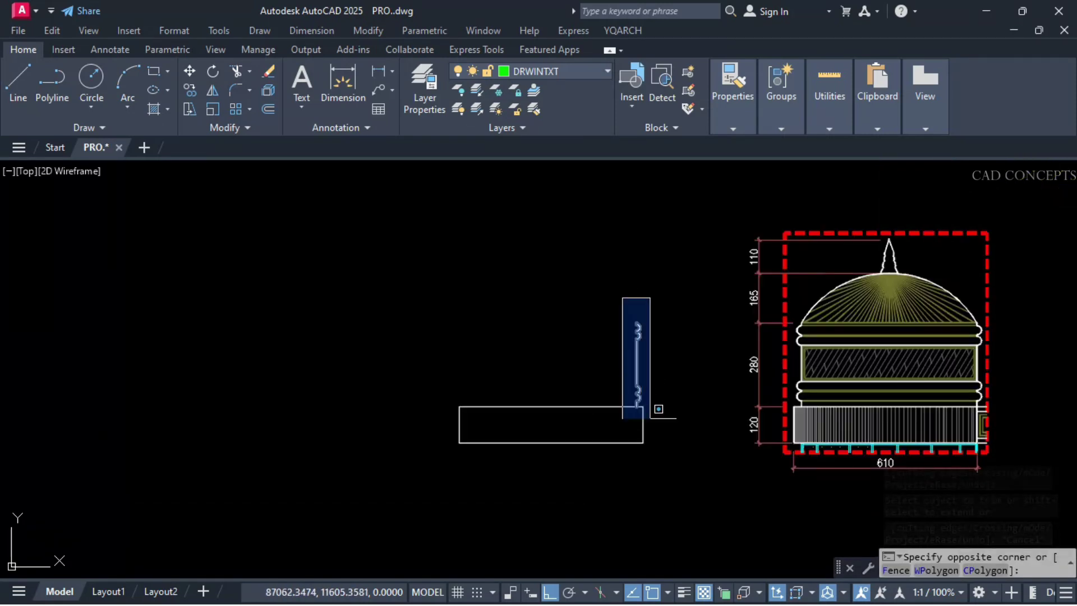
click(650, 420)
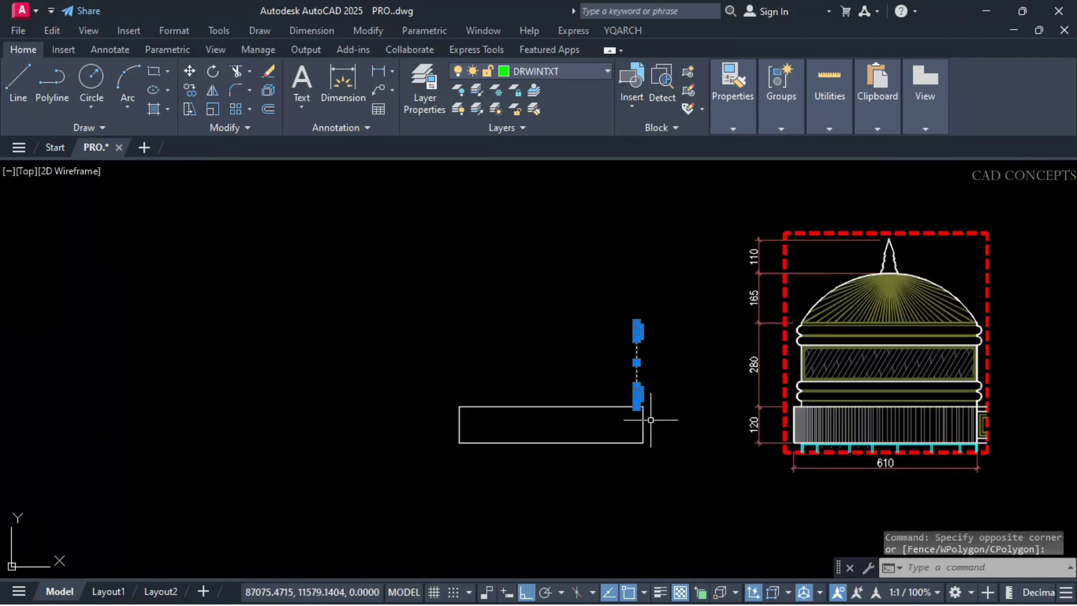
text(i)
key(Return)
click(551, 406)
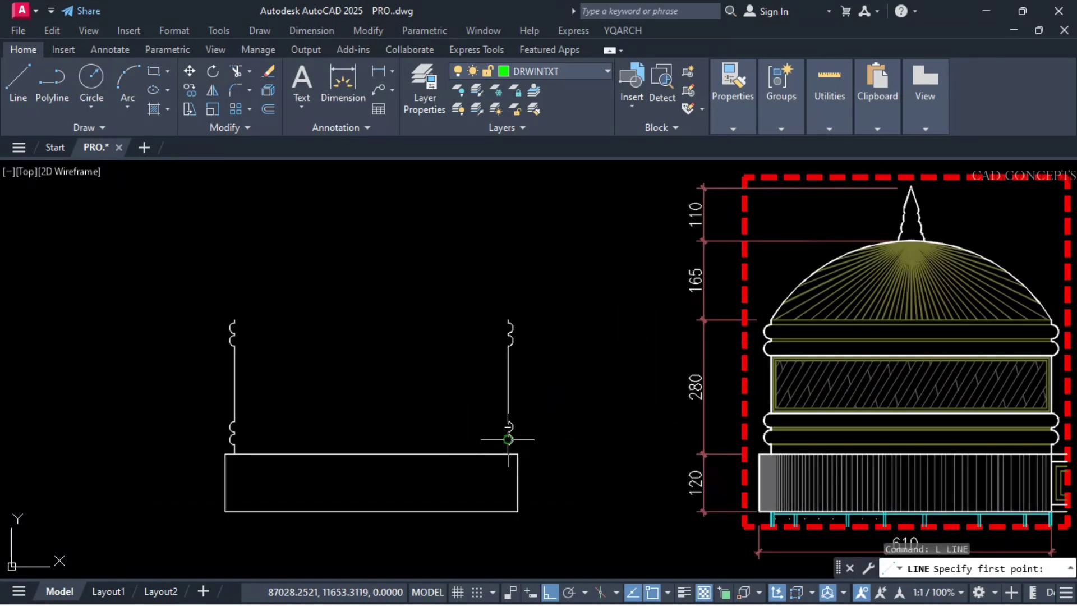
Step: Draw horizontal lines joining the two side profiles at the edges of the two lower mouldings
click(508, 439)
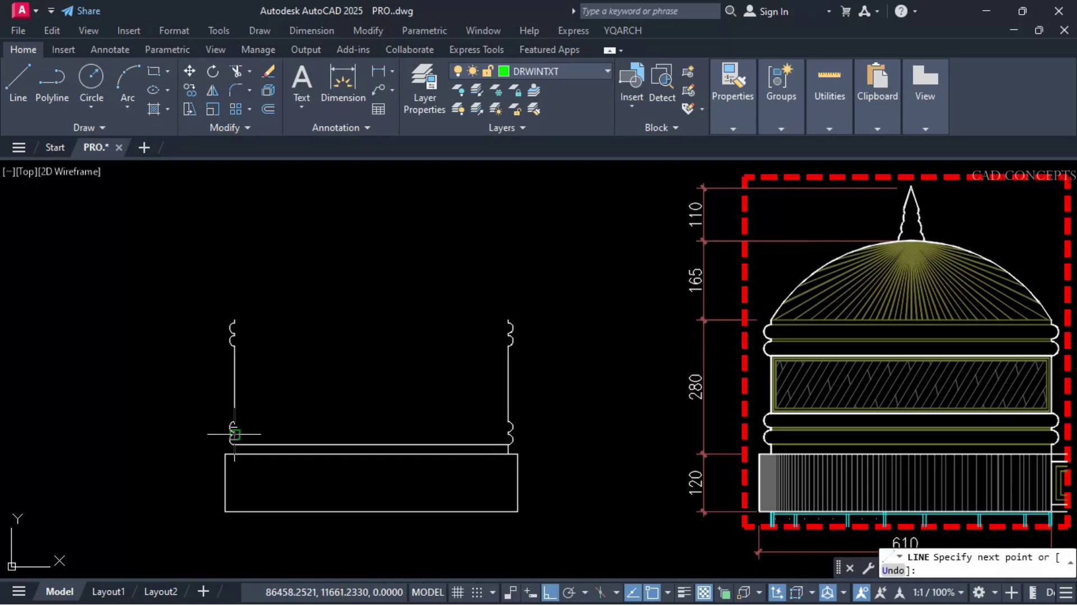
click(511, 433)
key(Return)
key(Return)
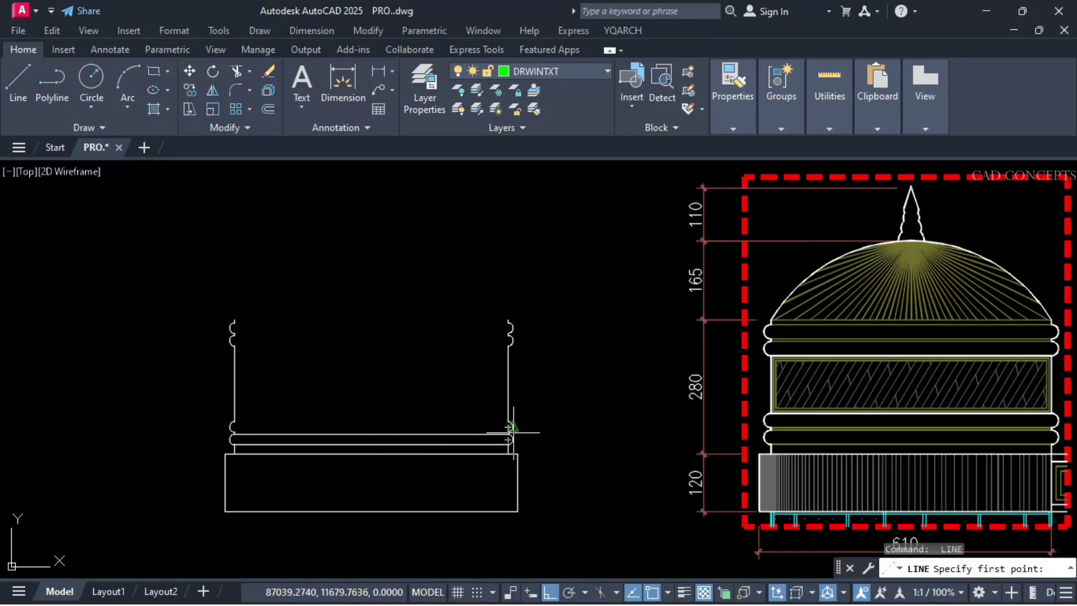
click(509, 432)
click(234, 428)
key(Return)
key(Return)
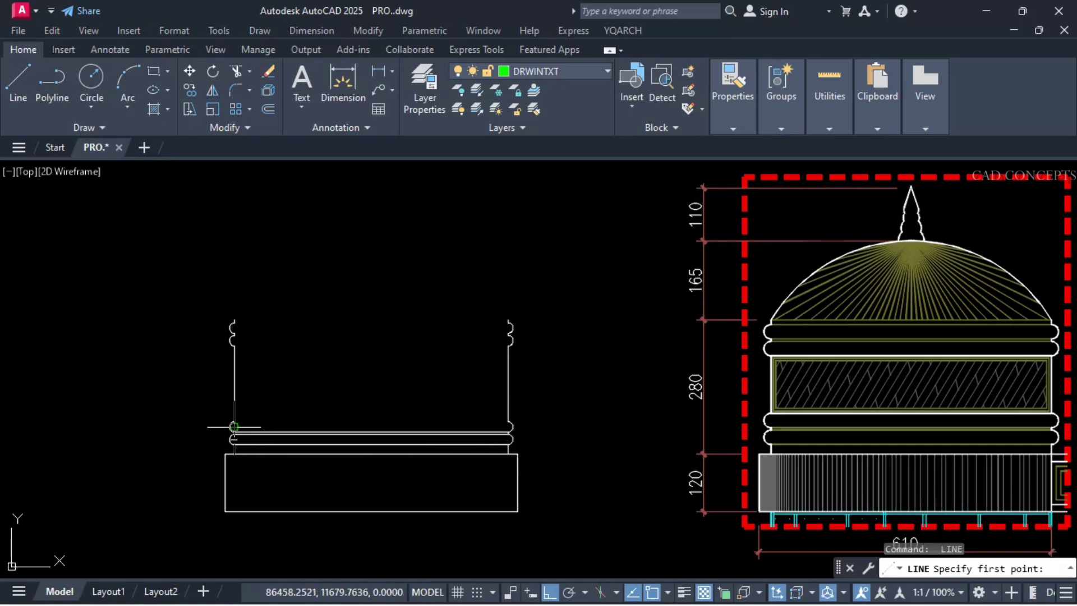
click(234, 427)
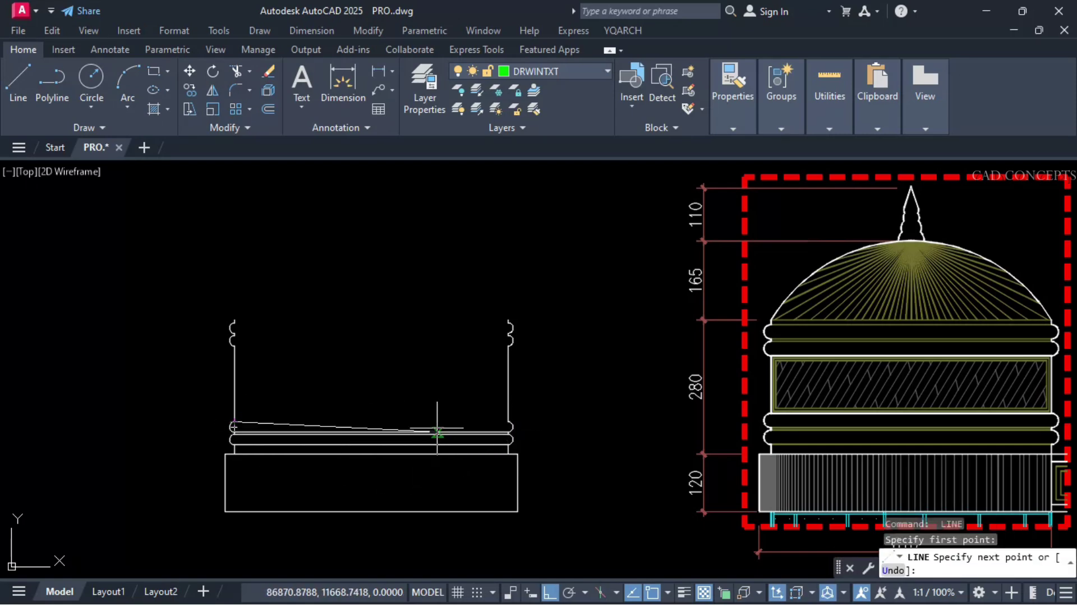
click(508, 422)
key(Escape)
Step: Copy the four lower moulding lines up to the matching points of the upper mouldings
click(481, 409)
click(440, 448)
text(co)
key(Return)
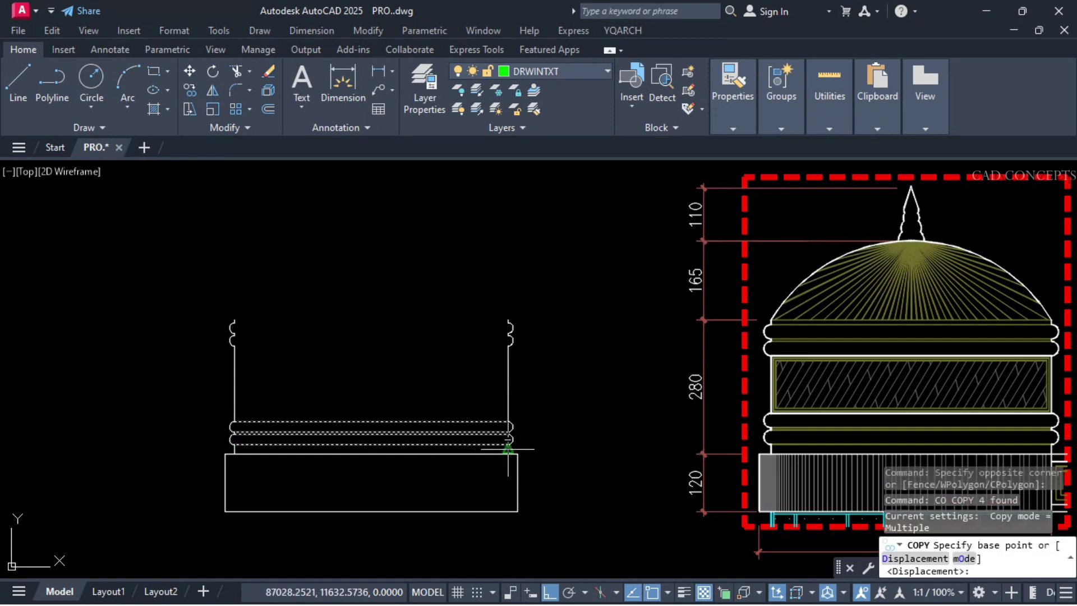
click(508, 445)
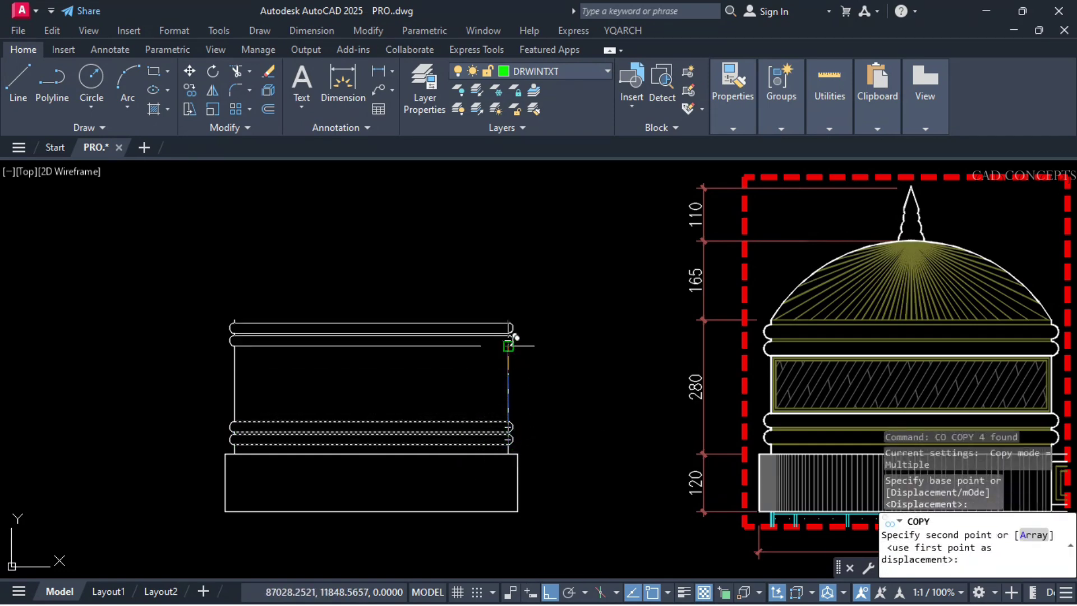
click(509, 345)
key(Escape)
key(Escape)
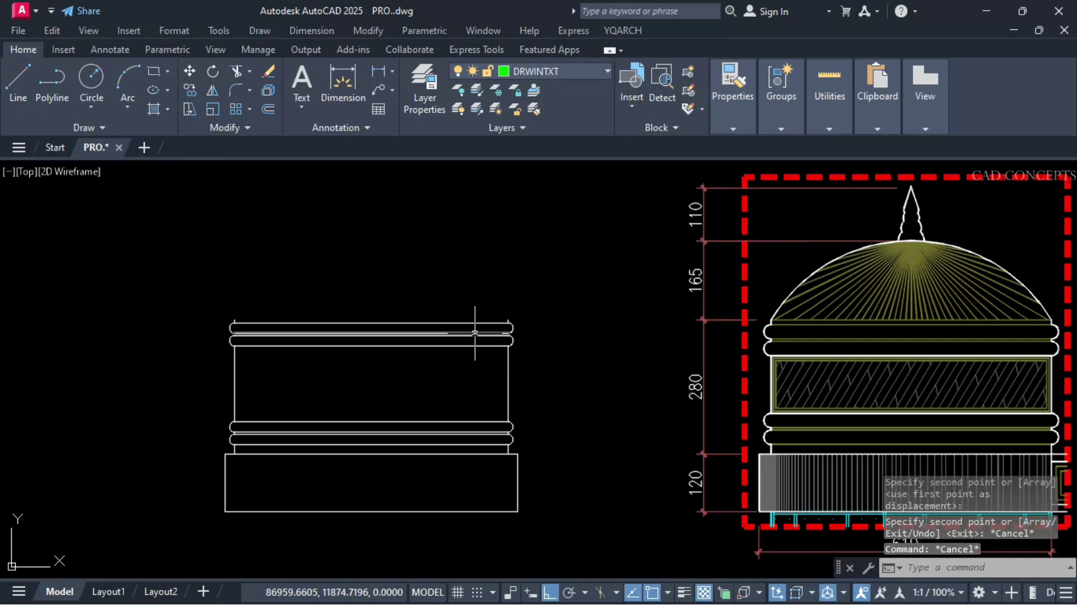
Step: Draw a horizontal construction line from the reference dome's apex across and beyond the new tower
text(l)
key(Return)
click(911, 241)
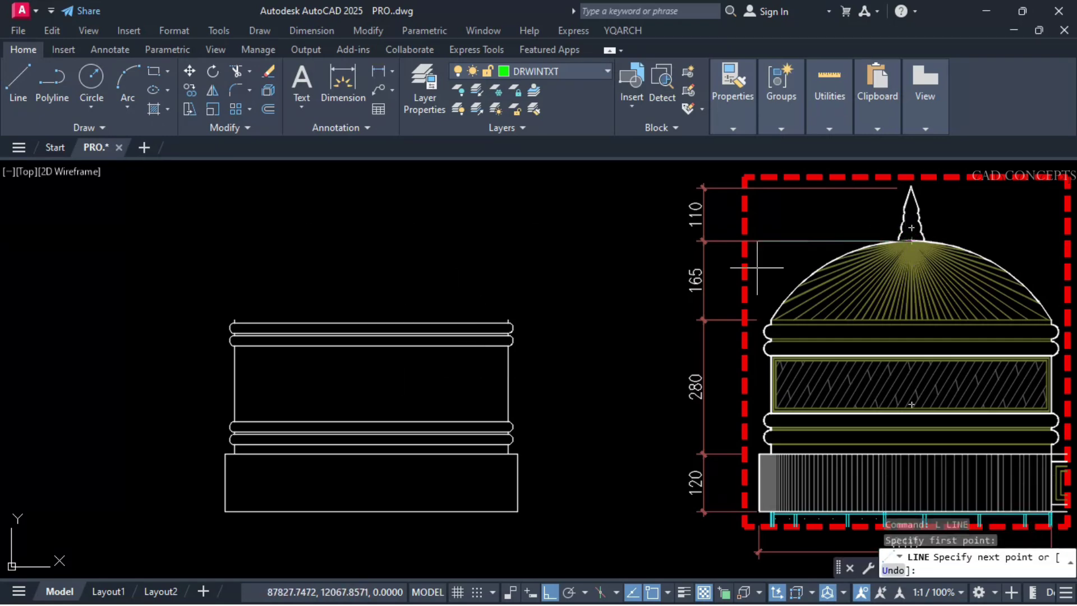
click(190, 291)
key(Return)
key(Return)
Step: Draw vertical construction lines up from the upper ends of both side profiles, past the horizontal apex line
click(235, 320)
click(234, 197)
key(Return)
Step: Trim the construction line ends that overshoot the corners of the box above the upper mouldings
key(Return)
click(507, 321)
click(509, 207)
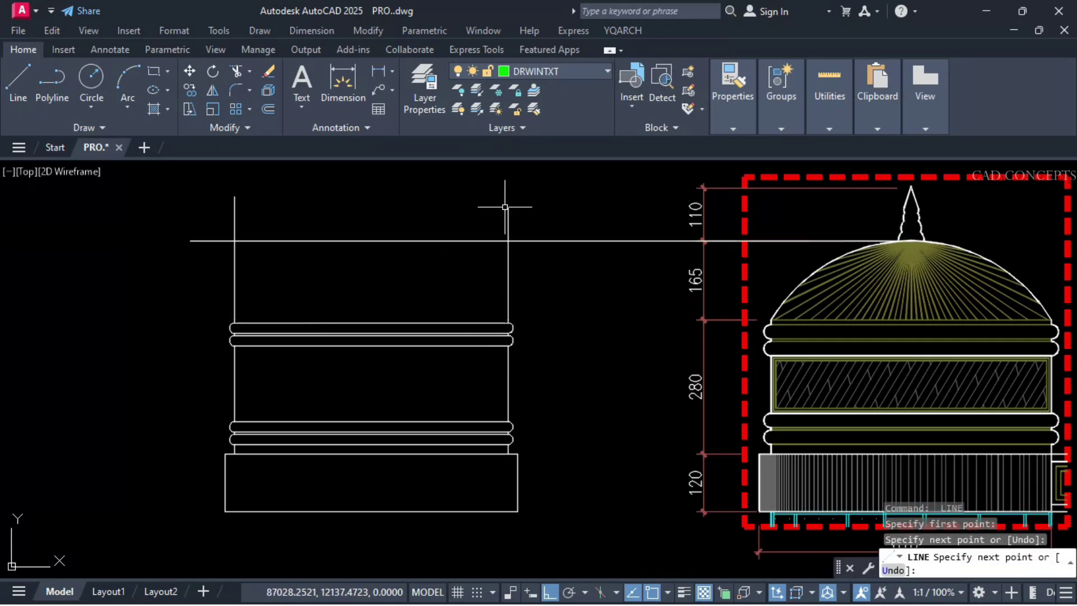
key(Escape)
text(tr)
key(Return)
mouse_move(516, 246)
mouse_down()
mouse_move(505, 228)
mouse_move(200, 240)
mouse_move(188, 260)
mouse_up()
key(Escape)
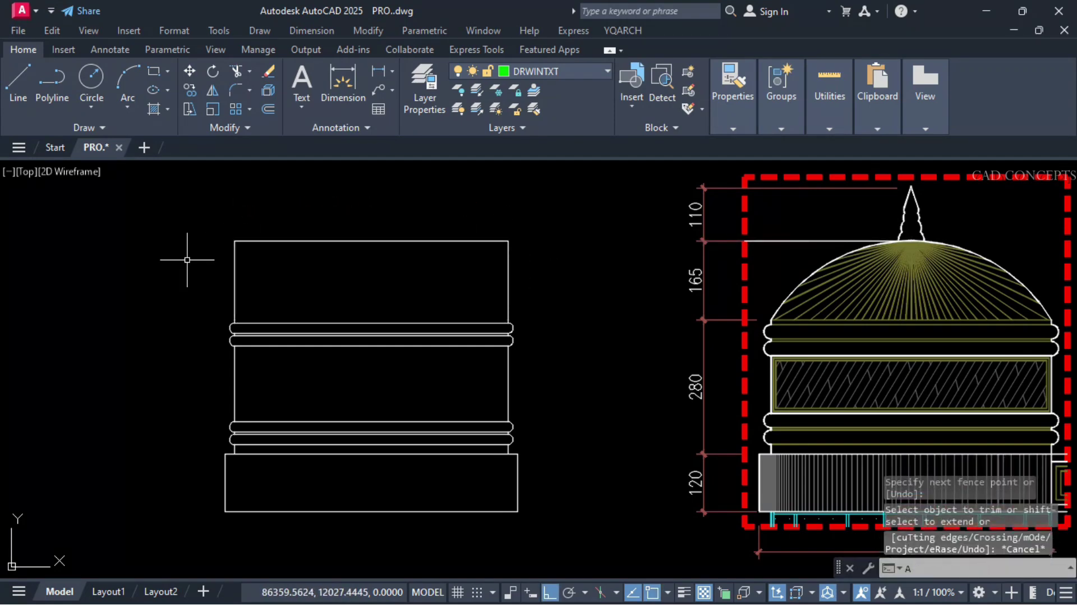
Step: Draw the dome as a three-point arc between the side profiles' upper ends, through the midpoint of the apex line
text(a)
key(Return)
click(235, 319)
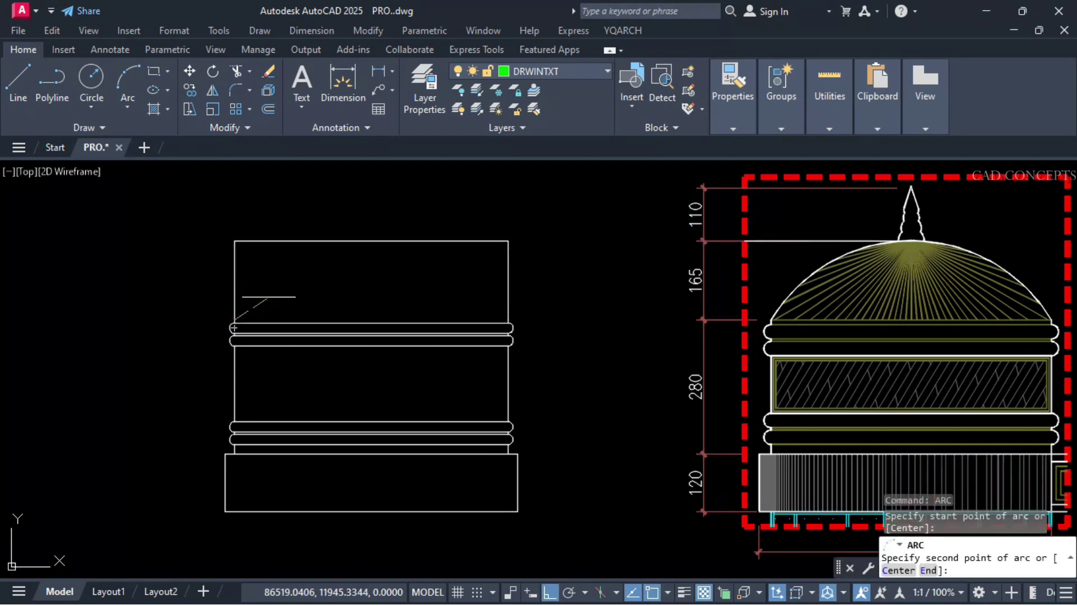
click(372, 240)
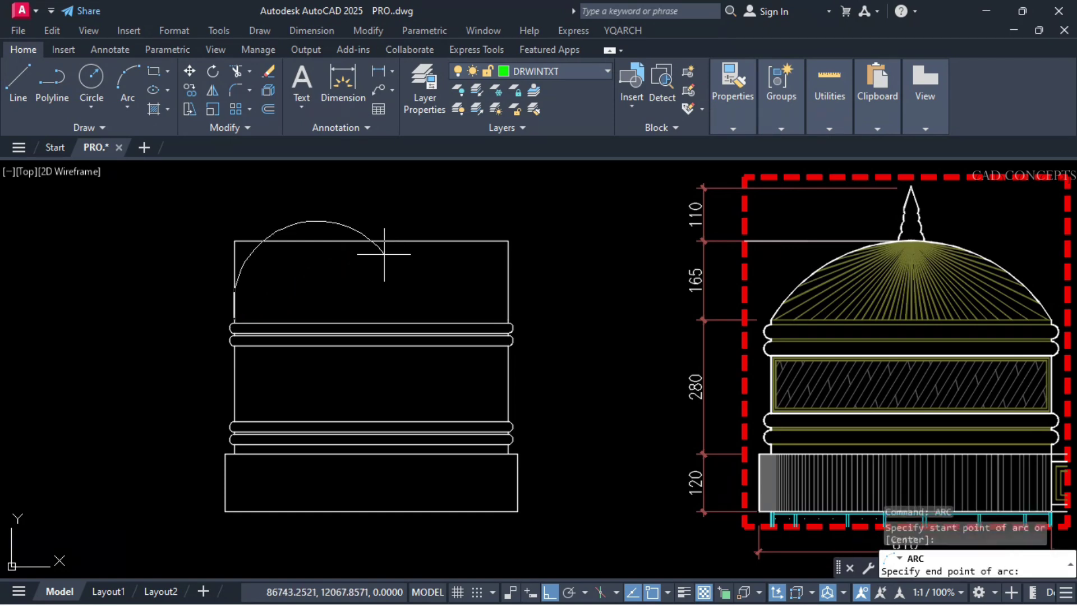
click(509, 320)
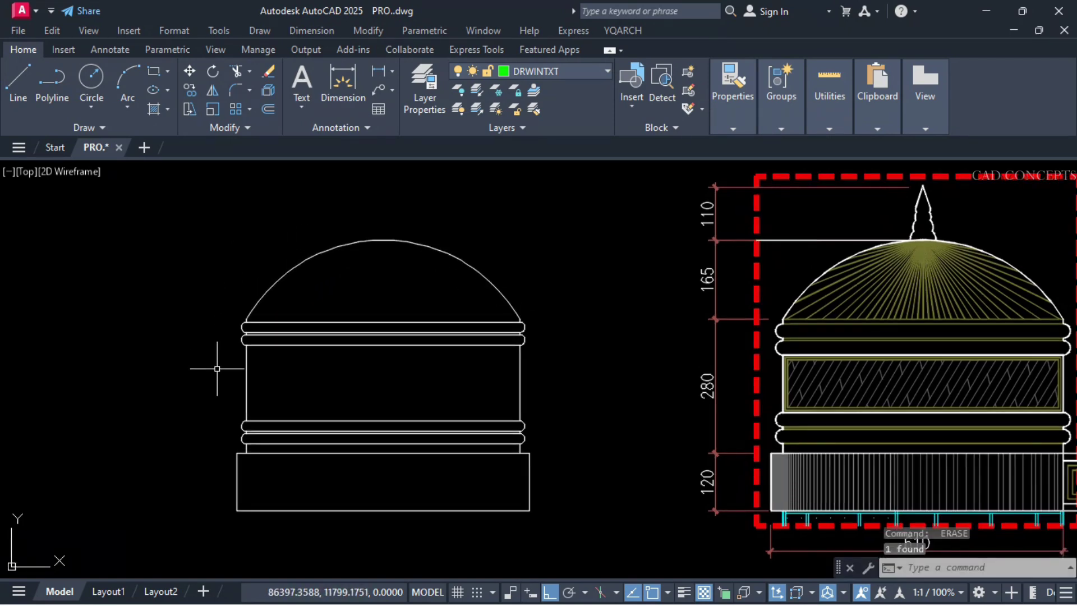
click(383, 240)
click(383, 168)
key(Escape)
click(383, 183)
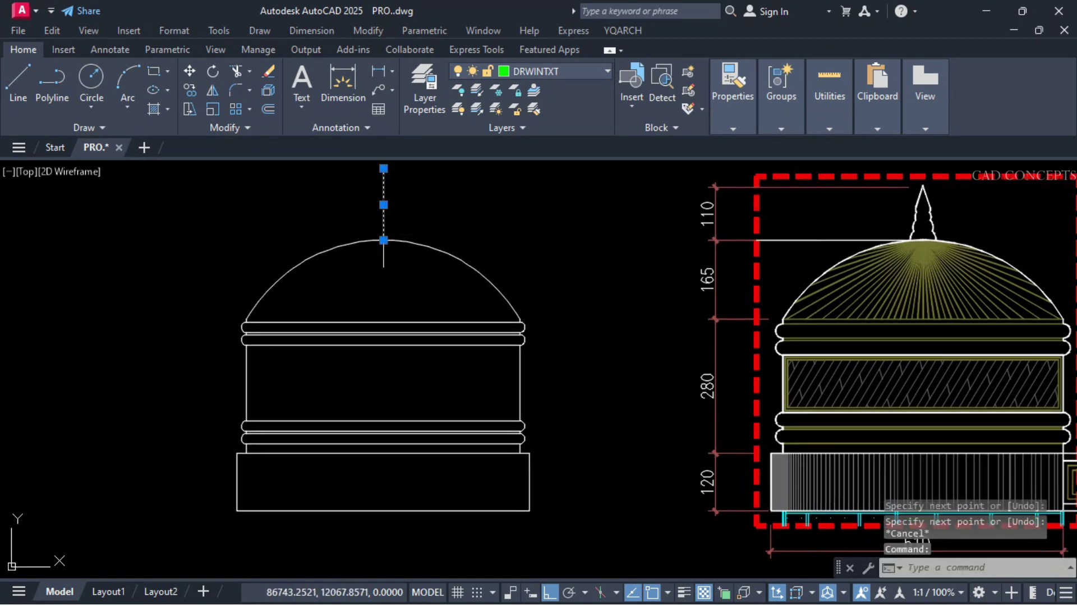
click(384, 240)
key(Escape)
key(Escape)
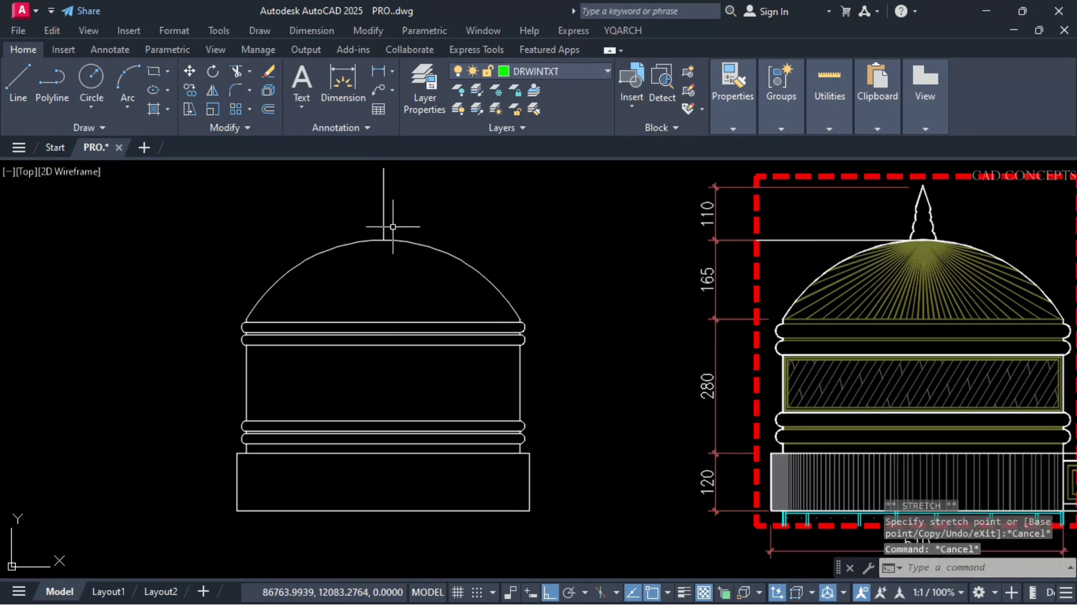
click(392, 227)
click(365, 212)
text(e)
key(Return)
Step: Match the new tower's horizontal moulding lines to the properties of the reference elevation's olive moulding line
text(ma)
key(Return)
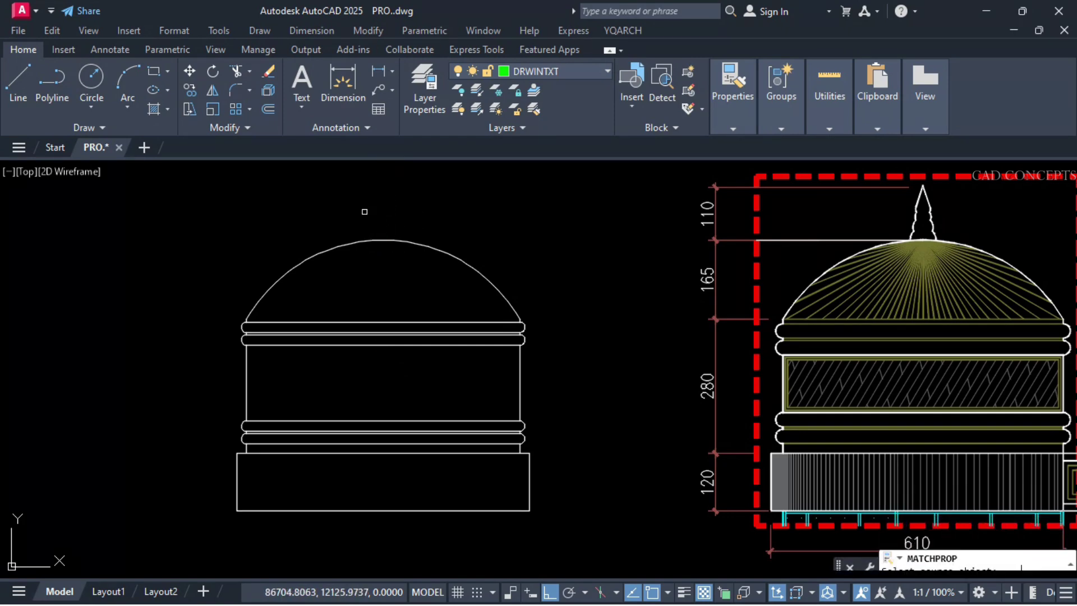
click(828, 338)
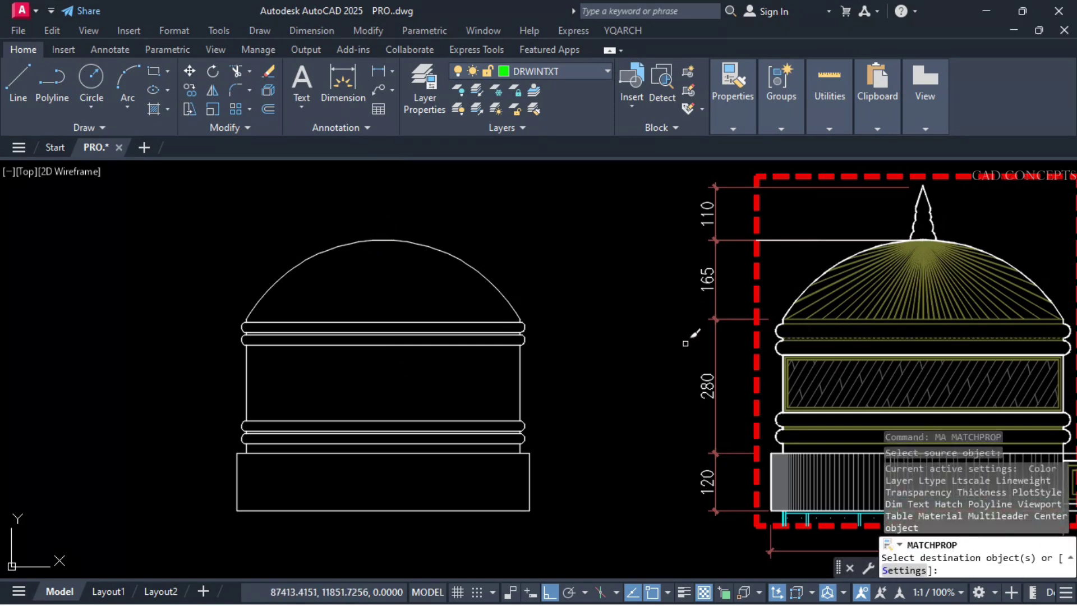
click(432, 304)
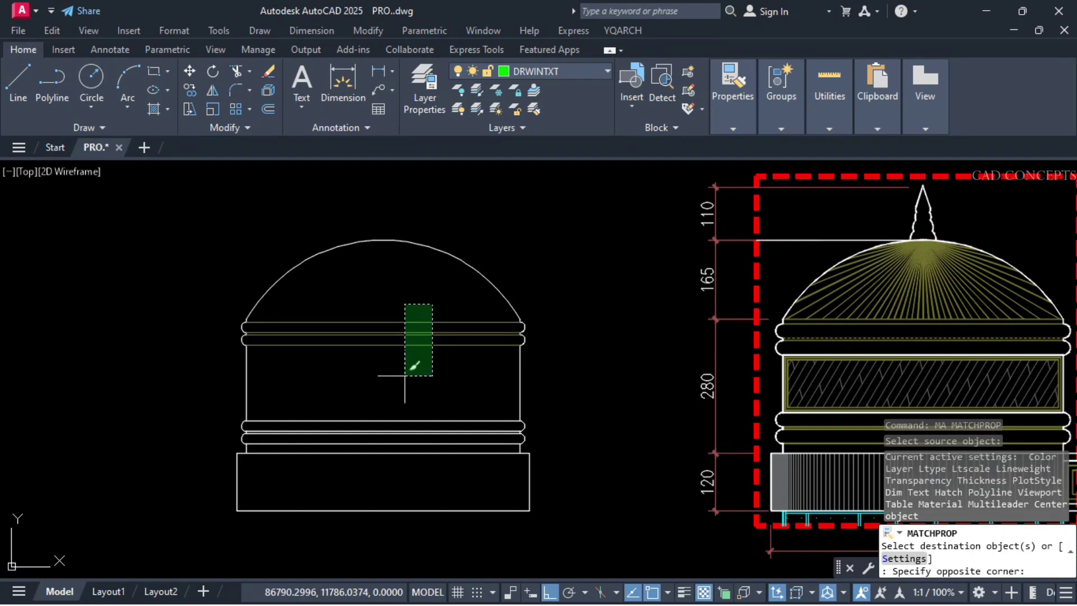
click(381, 447)
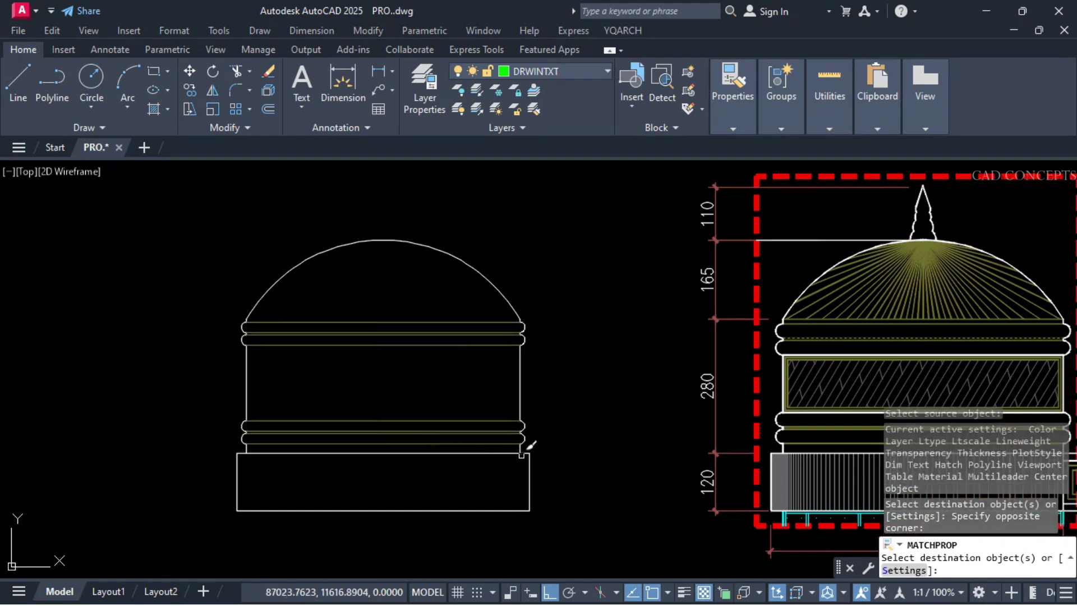
key(Return)
key(Return)
Step: Match the dome arc, side profiles and base rectangle to the reference elevation's bold white outline
click(776, 425)
click(587, 450)
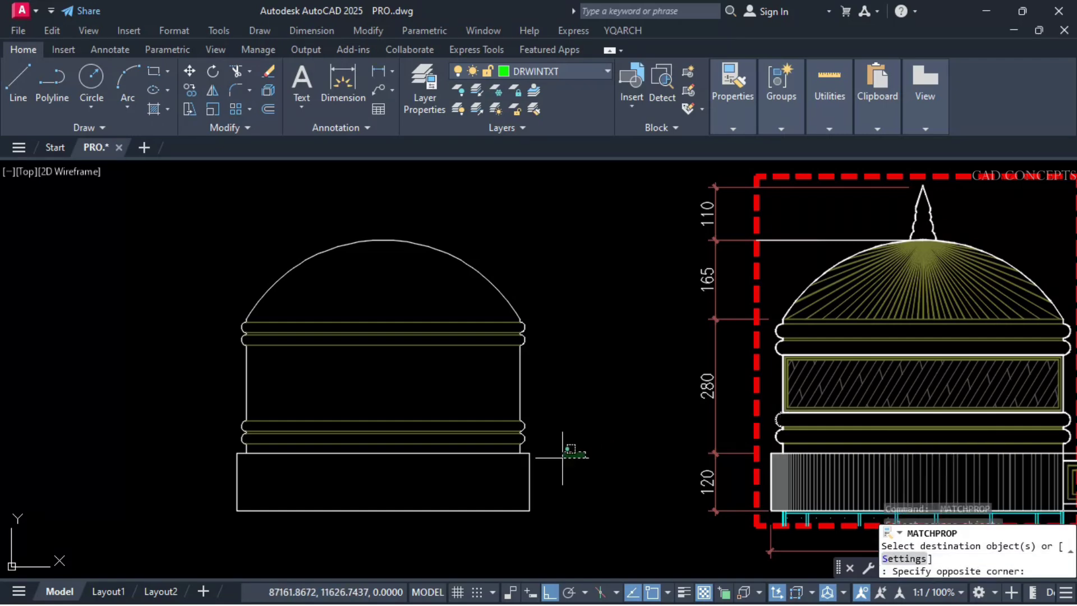
click(522, 485)
key(Return)
click(596, 541)
click(216, 497)
click(166, 554)
click(275, 507)
key(Return)
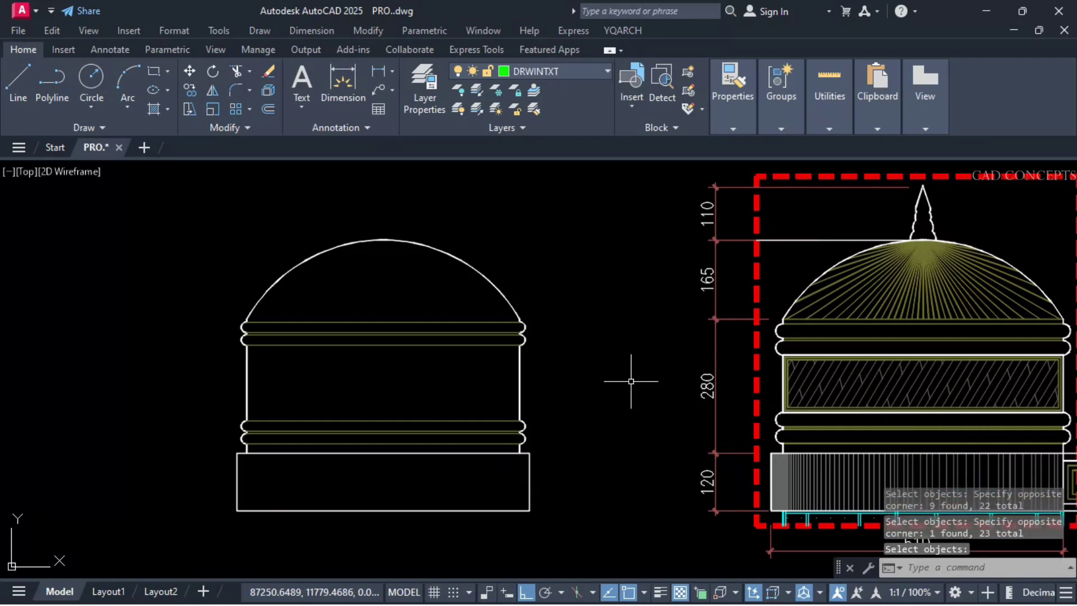
text(SSW)
key(Return)
key(Escape)
Step: Draw a rectangle filling the panel between the lower and upper mouldings, from side profile to side profile
text(REC)
key(Return)
click(247, 421)
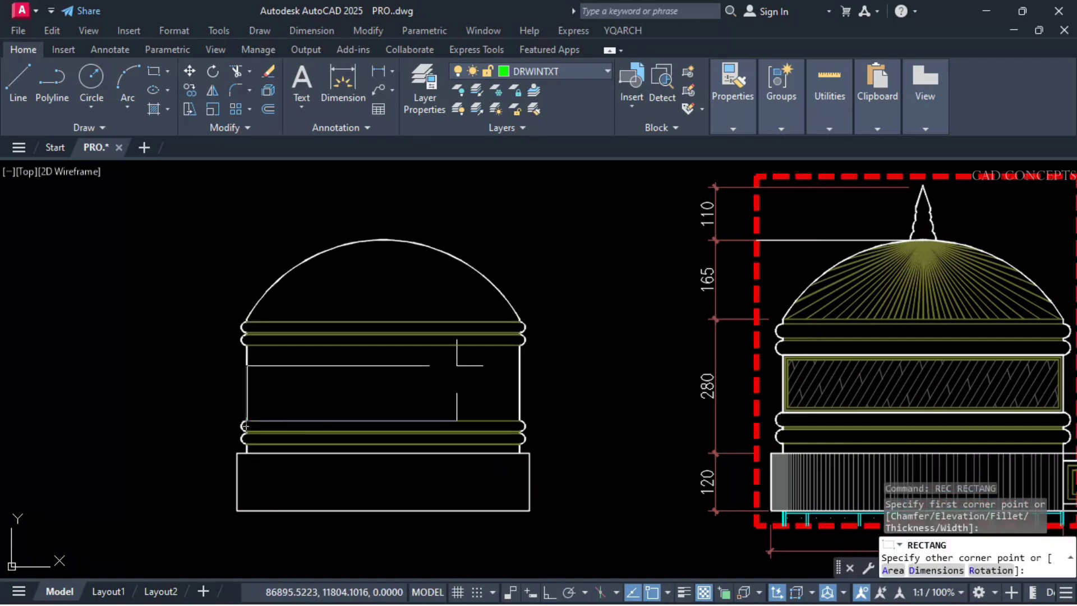
click(520, 345)
Step: Offset the panel rectangle 10 units inward and erase the original outer rectangle
text(O)
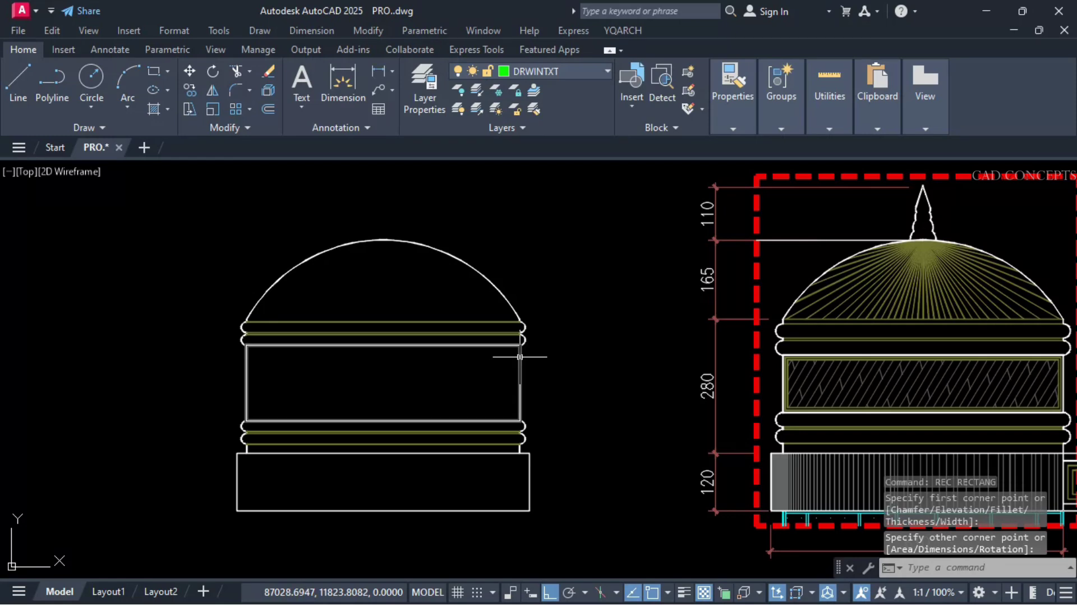
key(Return)
text(10)
key(Return)
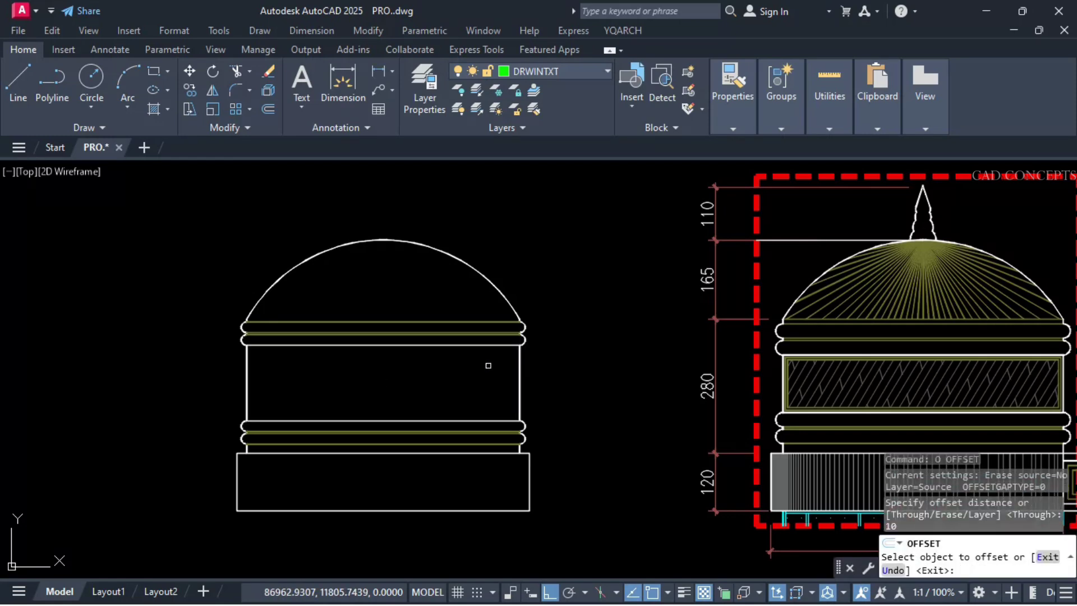
click(520, 367)
click(493, 372)
key(Return)
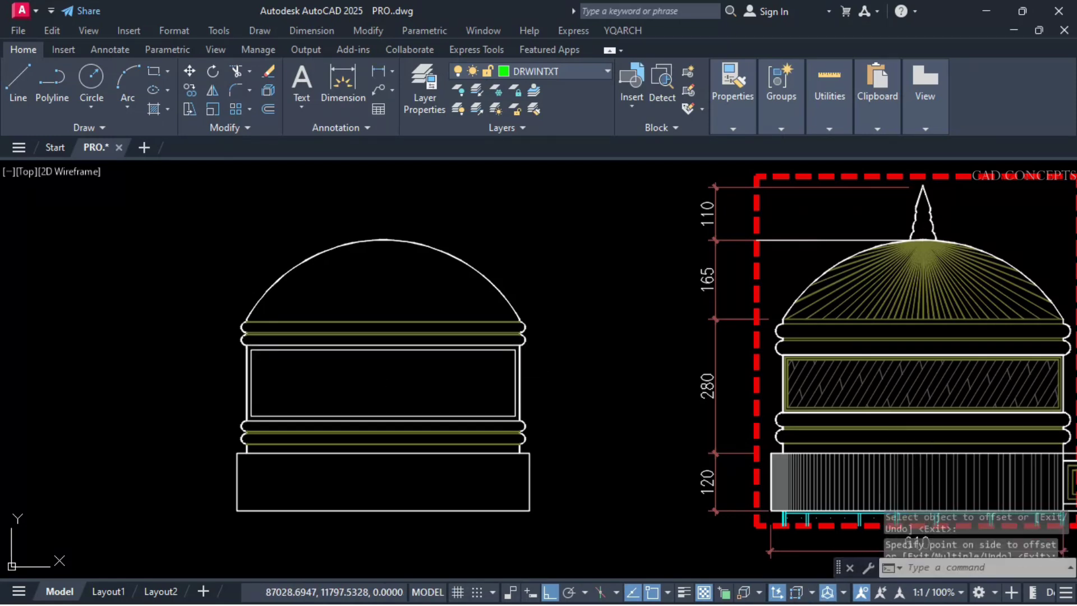
key(Escape)
click(520, 369)
key(Escape)
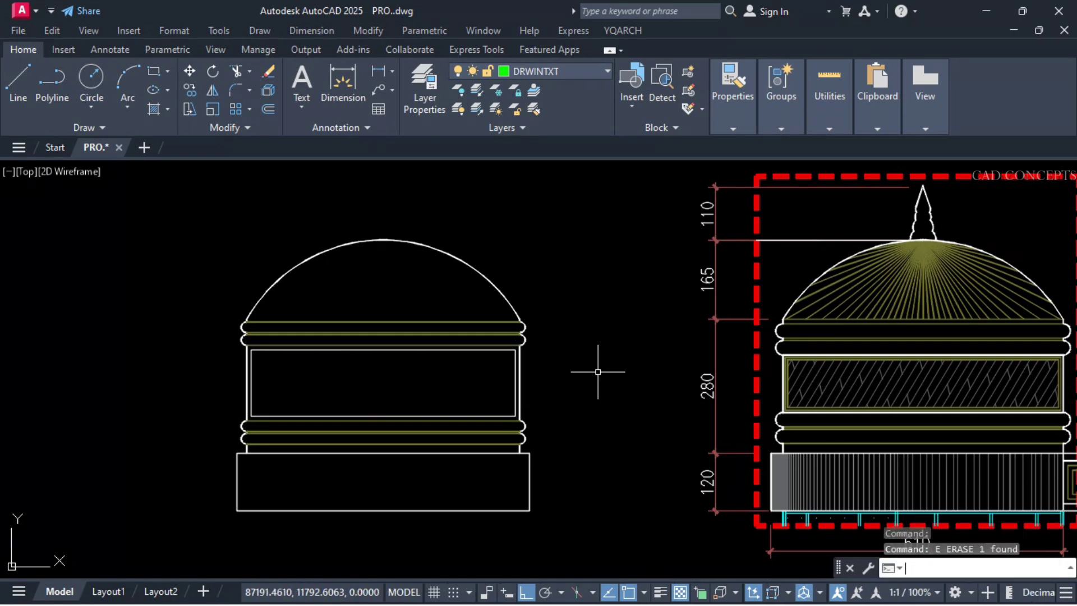
Step: Offset the remaining panel frame rectangle inward twice at a distance of 5 to form nested frame lines
text(o)
key(Return)
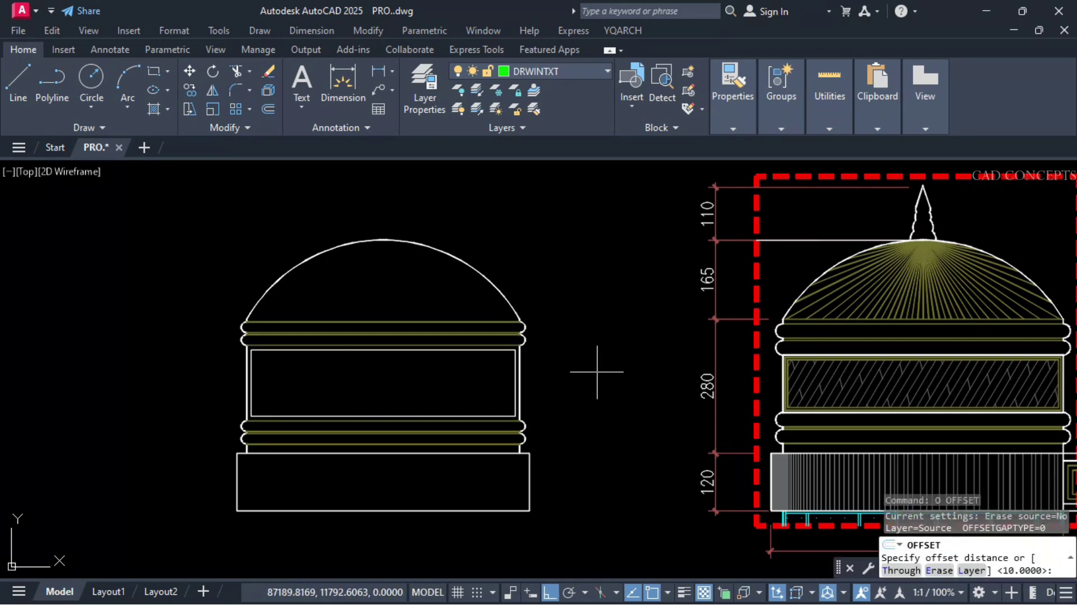
text(5)
key(Return)
click(517, 372)
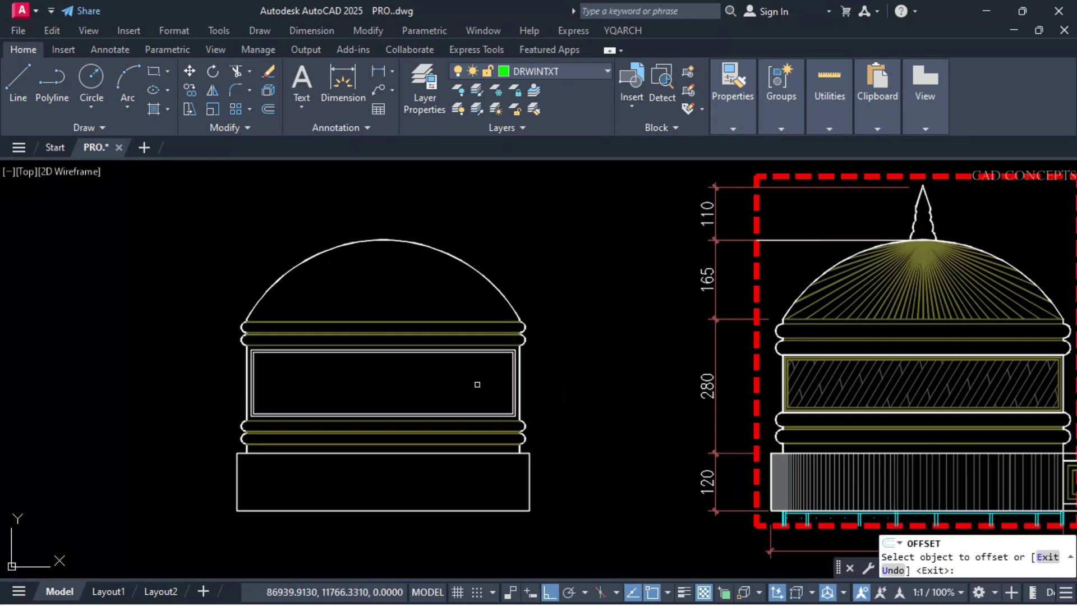
click(476, 380)
key(Escape)
Step: Hatch the area inside the innermost panel frame rectangle
text(h)
key(Return)
click(412, 355)
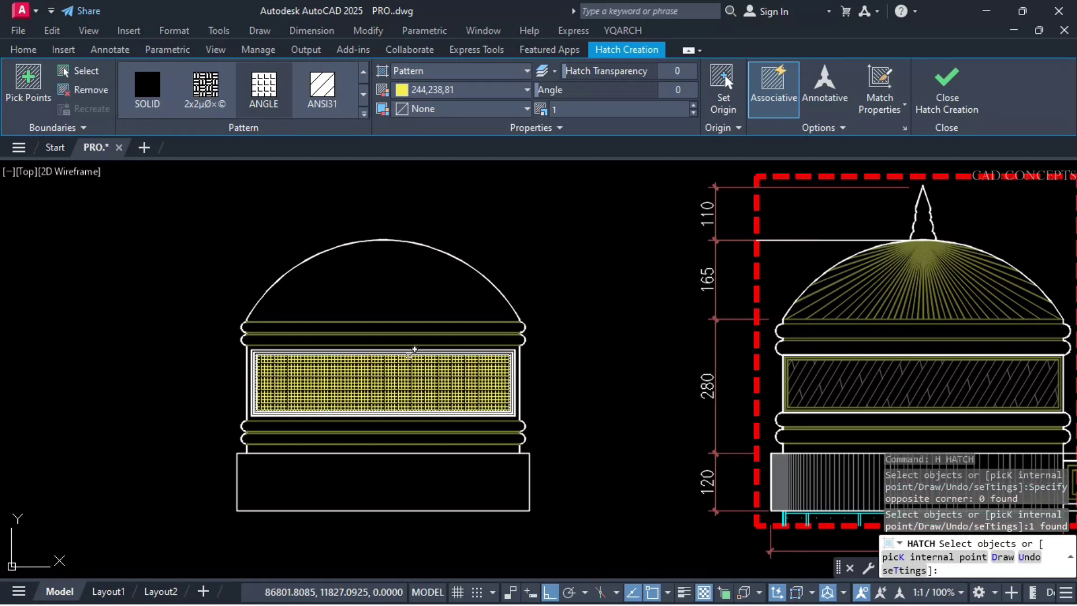
key(Return)
Step: Match the new panel's hatch to the properties of the reference elevation's panel hatch
text(ma)
key(Return)
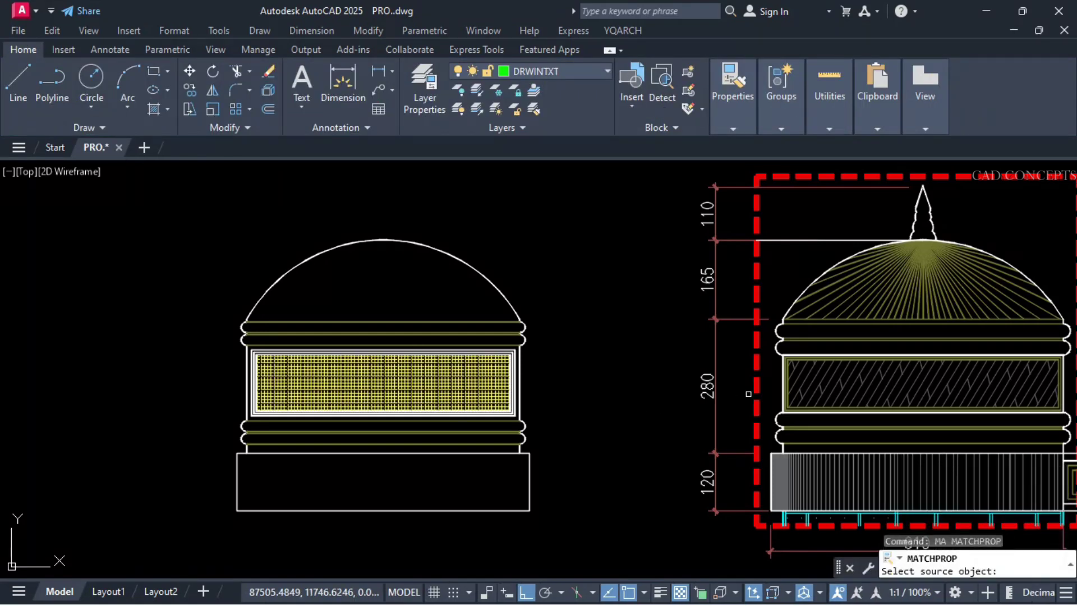
click(797, 387)
click(420, 383)
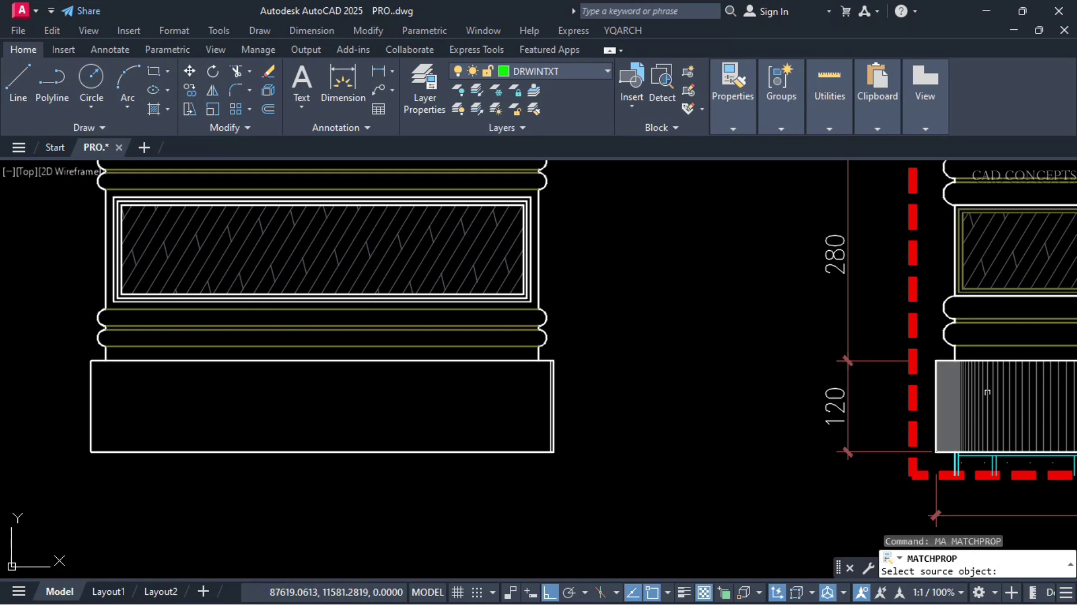
Step: Match the vertical line inside the base's right edge to the reference shading and mirror it about the base's centre, keeping the original
click(551, 392)
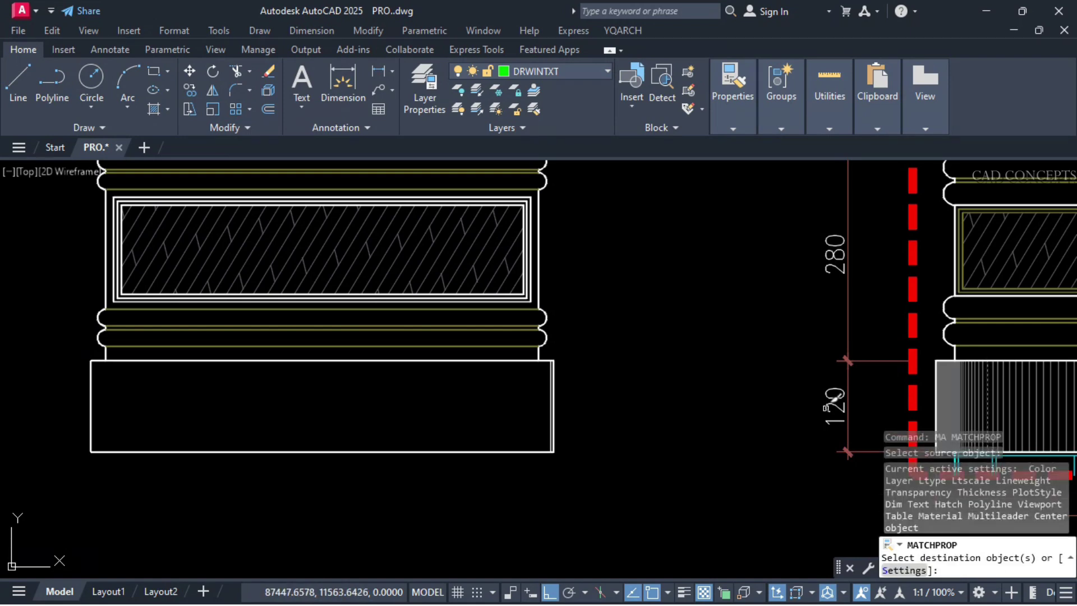
key(Escape)
text(mi)
key(Return)
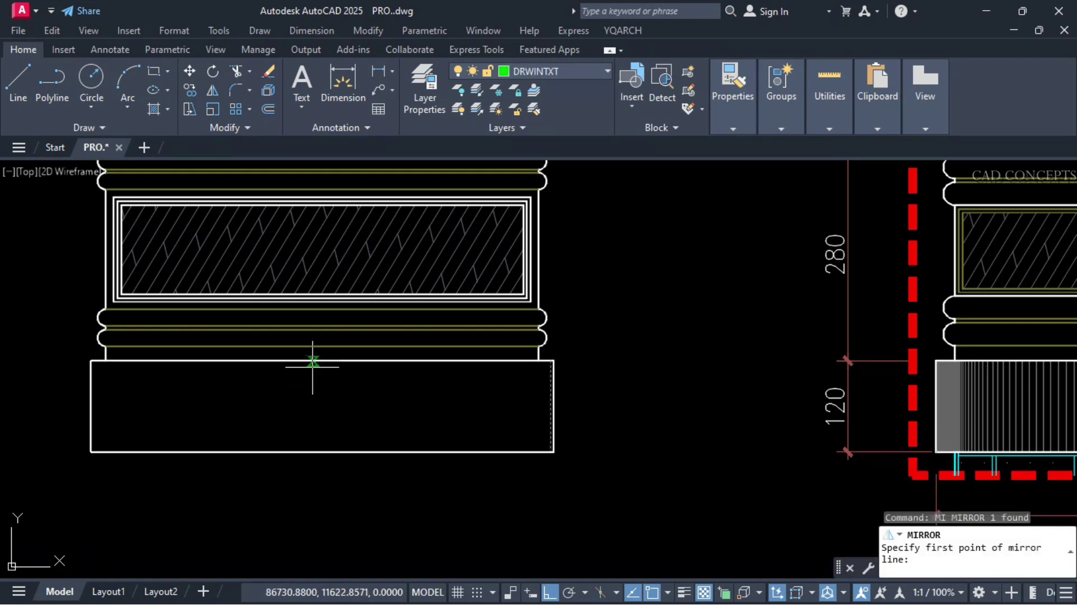
click(323, 360)
click(301, 517)
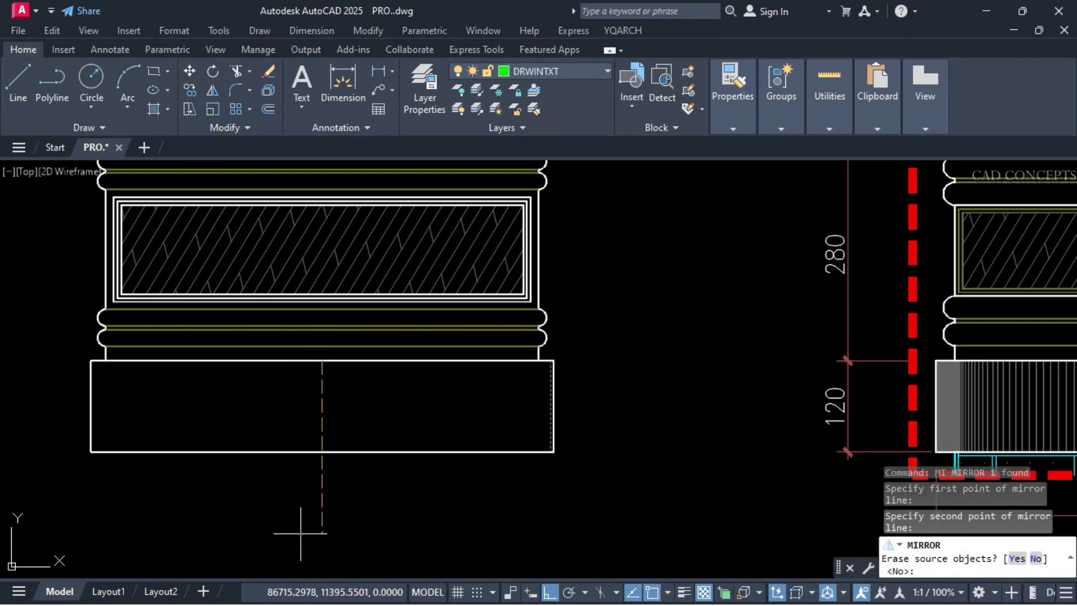
text(bn)
key(Return)
text(n)
key(Return)
key(Escape)
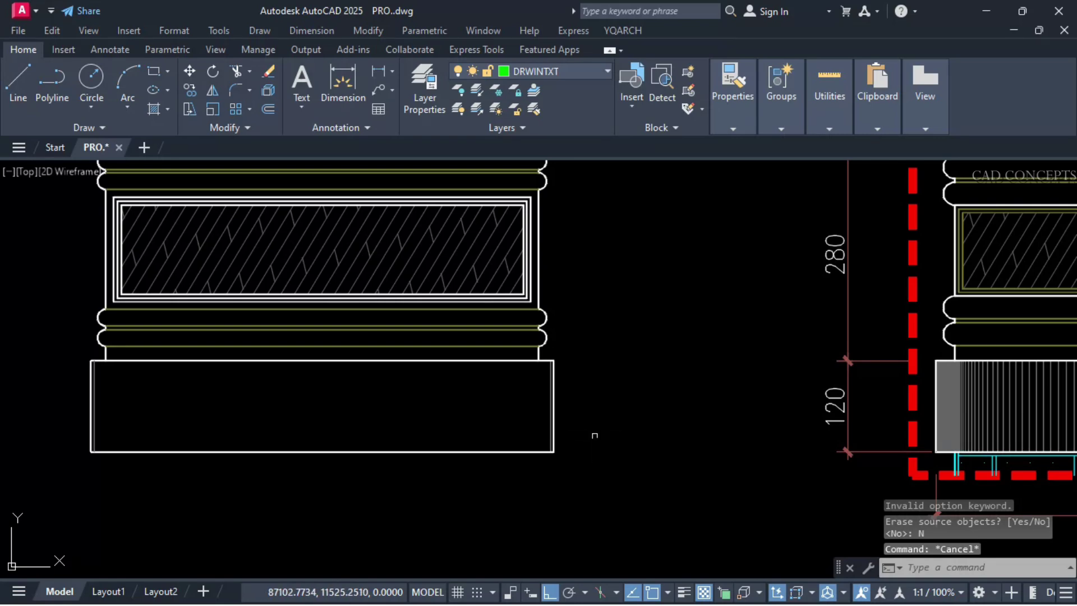
Step: Run the YZX cylinder shadow command between the base's right and left inner vertical lines
scroll(594, 435, down, 2)
middle_drag(595, 435, 514, 494)
text(yz)
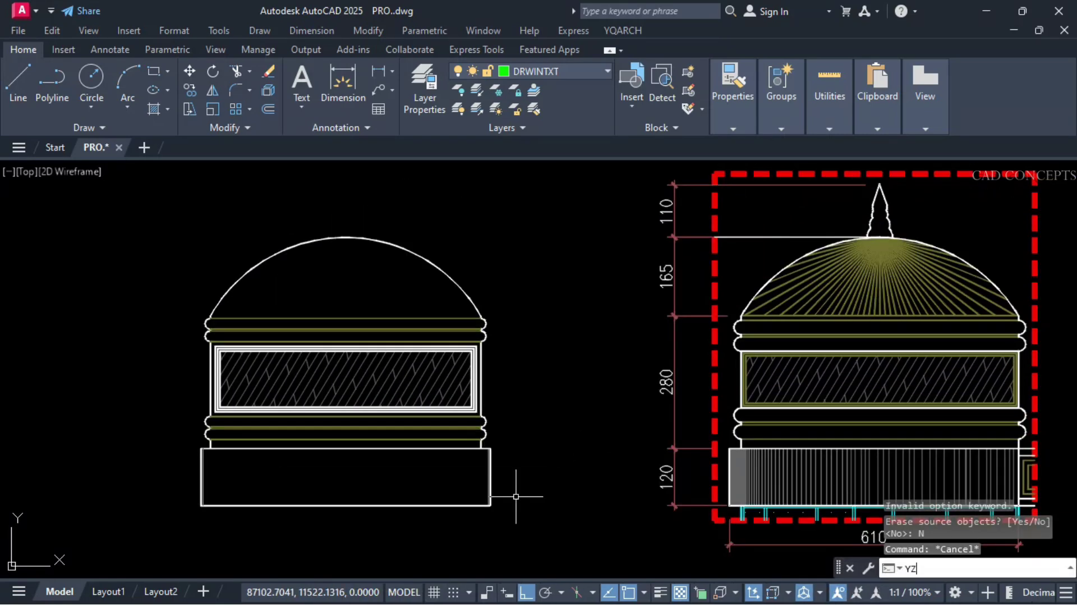
text(x)
key(Return)
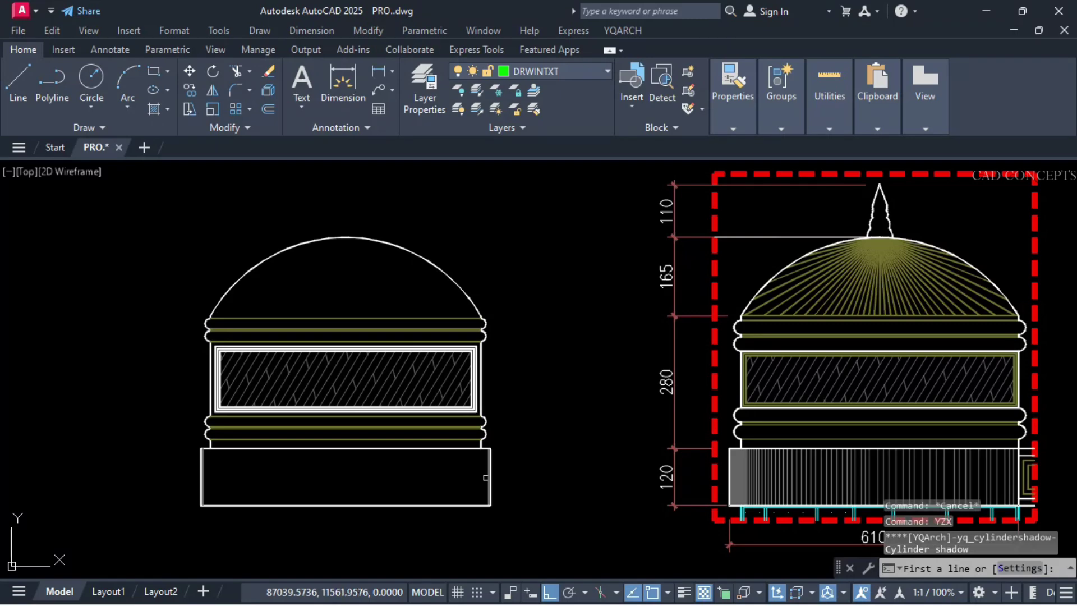
click(488, 476)
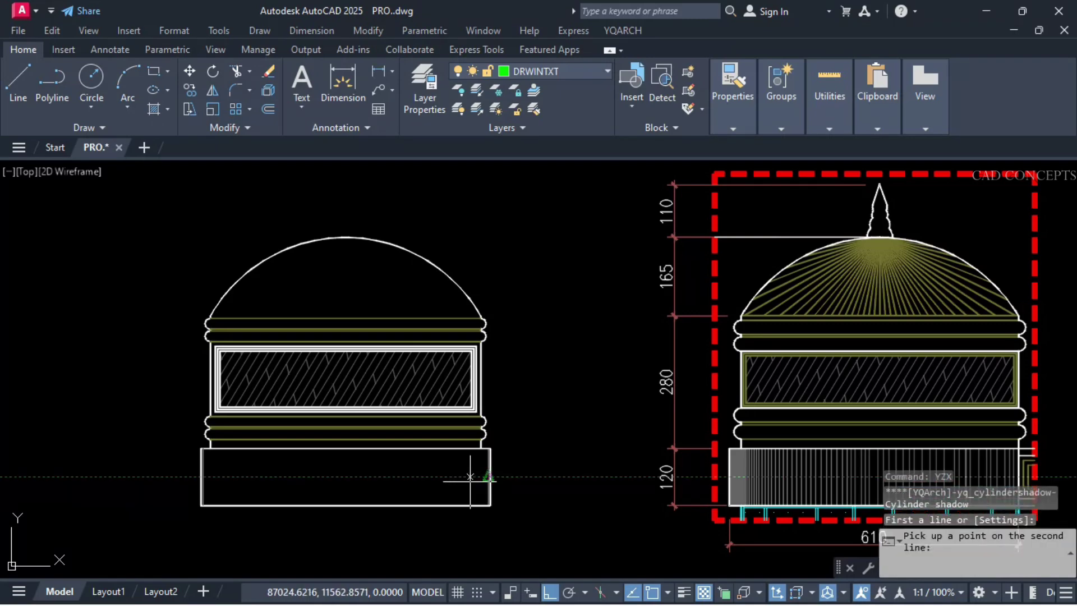
click(202, 476)
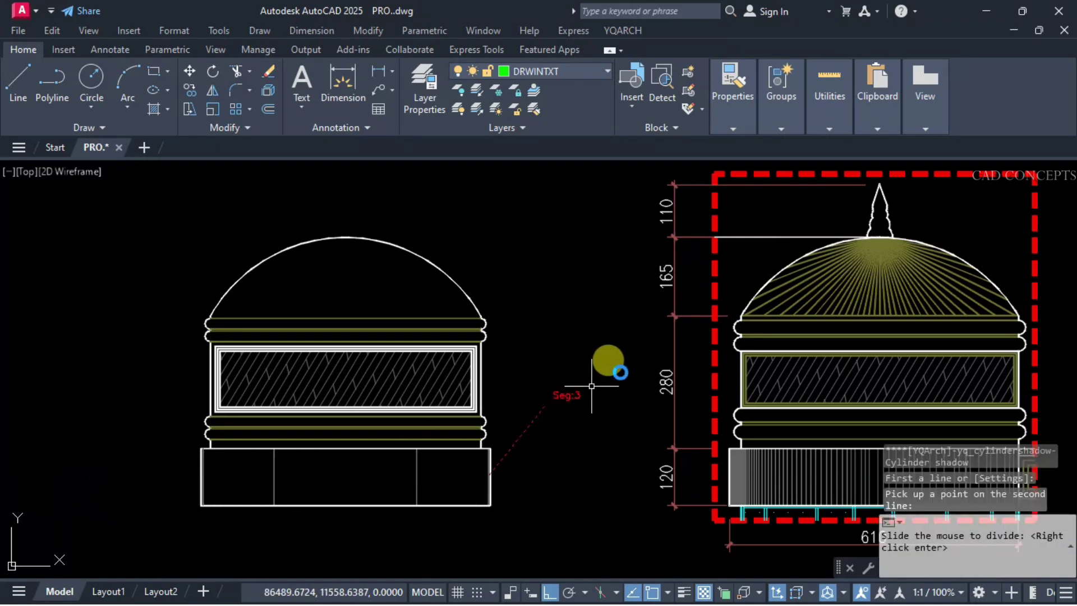
Step: Increase the cylinder shadow's divisions until closely spaced vertical lines fill the base, and accept the shading
scroll(617, 373, down, 2)
middle_drag(5, 475, 279, 438)
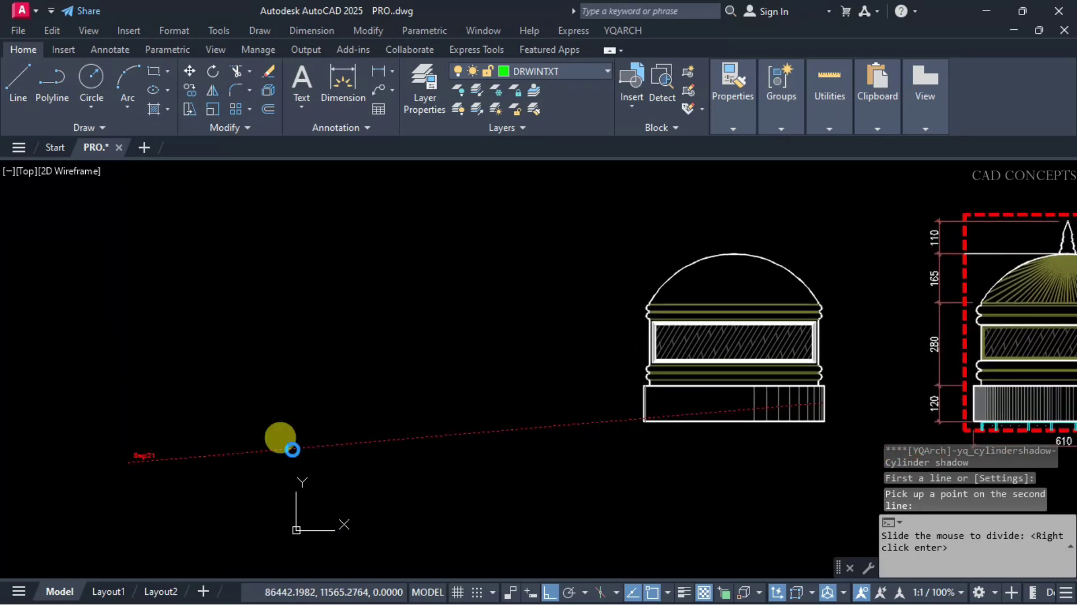
scroll(290, 414, up, 2)
scroll(258, 437, down, 2)
scroll(255, 438, down, 2)
middle_drag(129, 468, 245, 438)
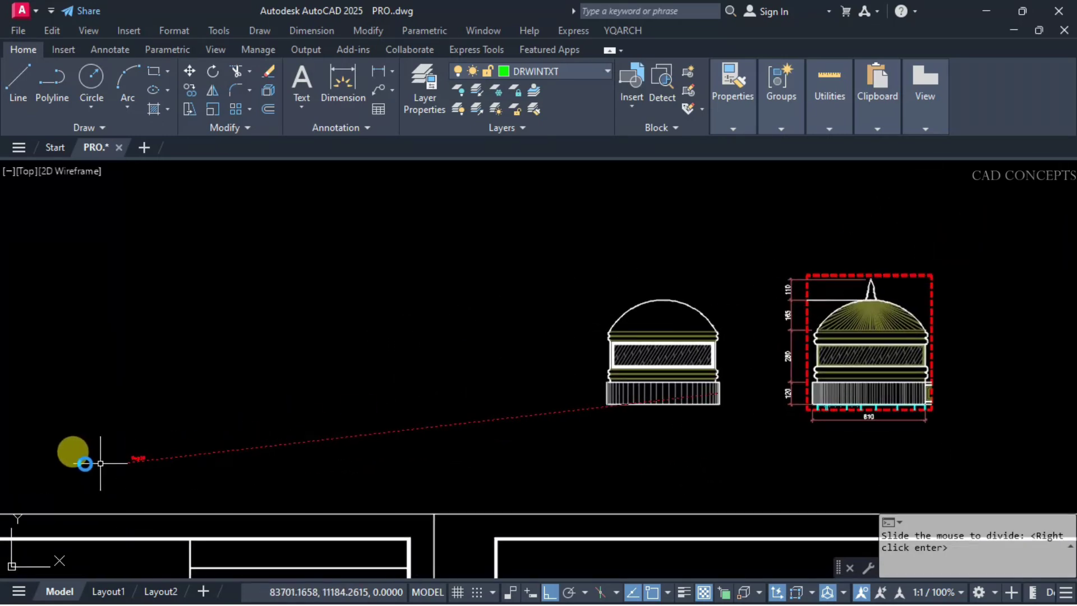
right_click(22, 470)
scroll(752, 370, up, 3)
middle_drag(752, 371, 589, 427)
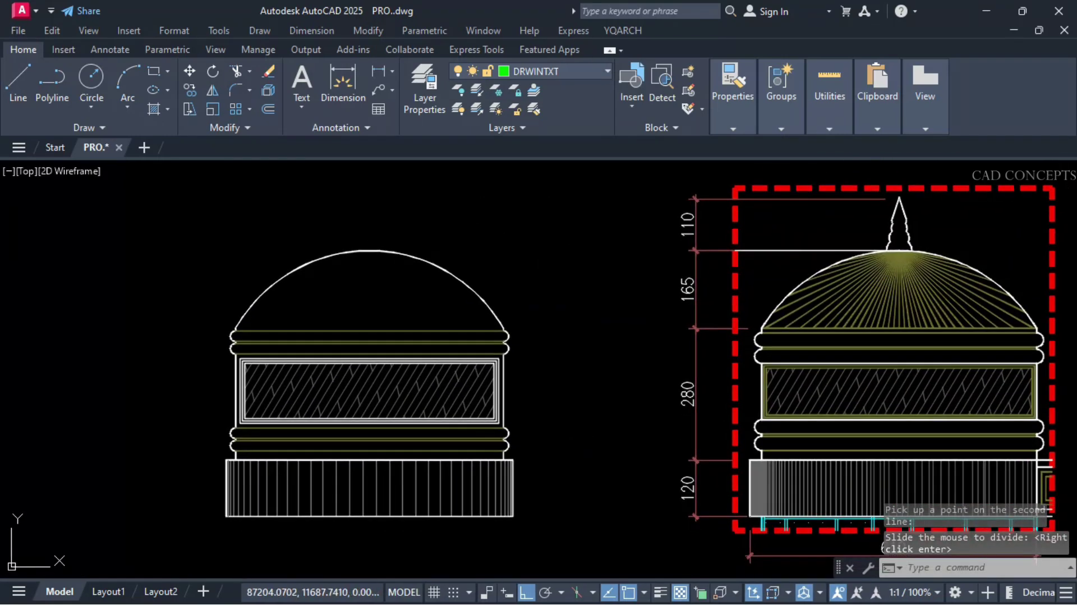
key(Escape)
key(Escape)
key(Escape)
Step: Draw a 110-unit vertical line upward from the midpoint of the dome arc
text(l)
key(Return)
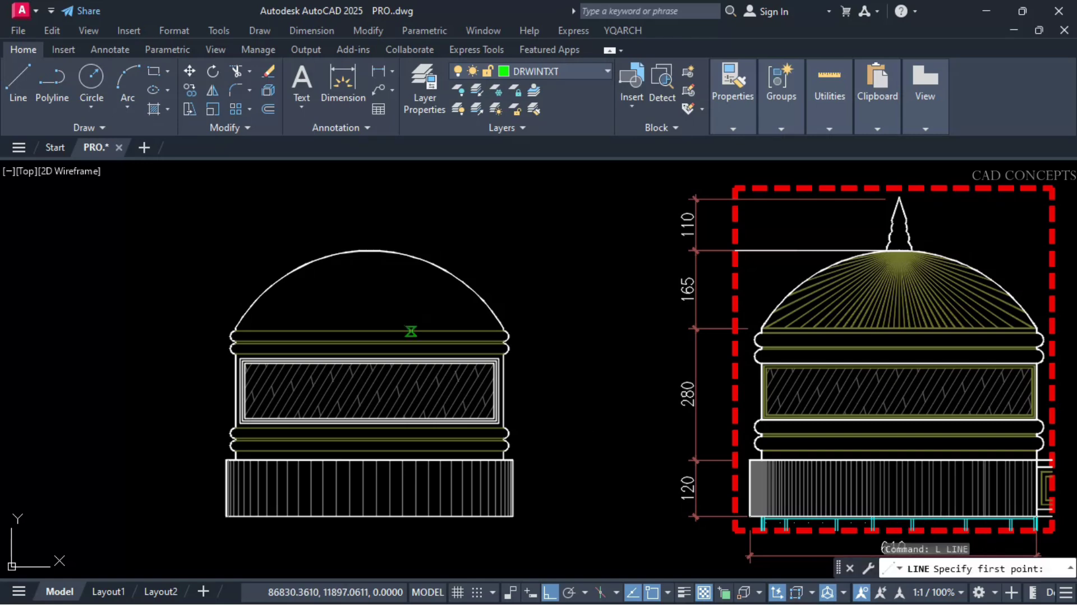
click(370, 251)
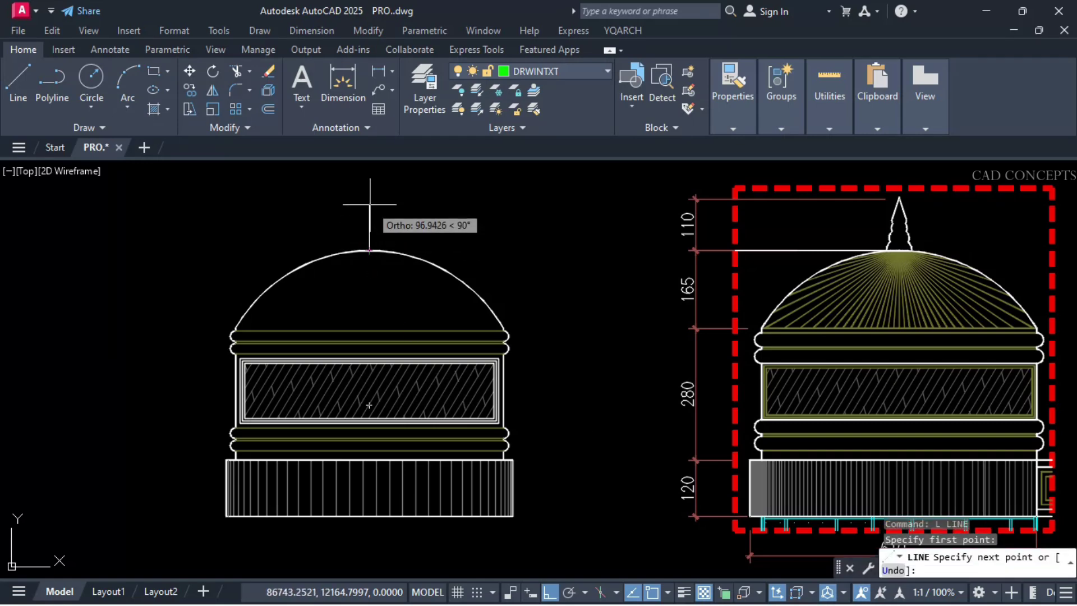
text(110)
key(Return)
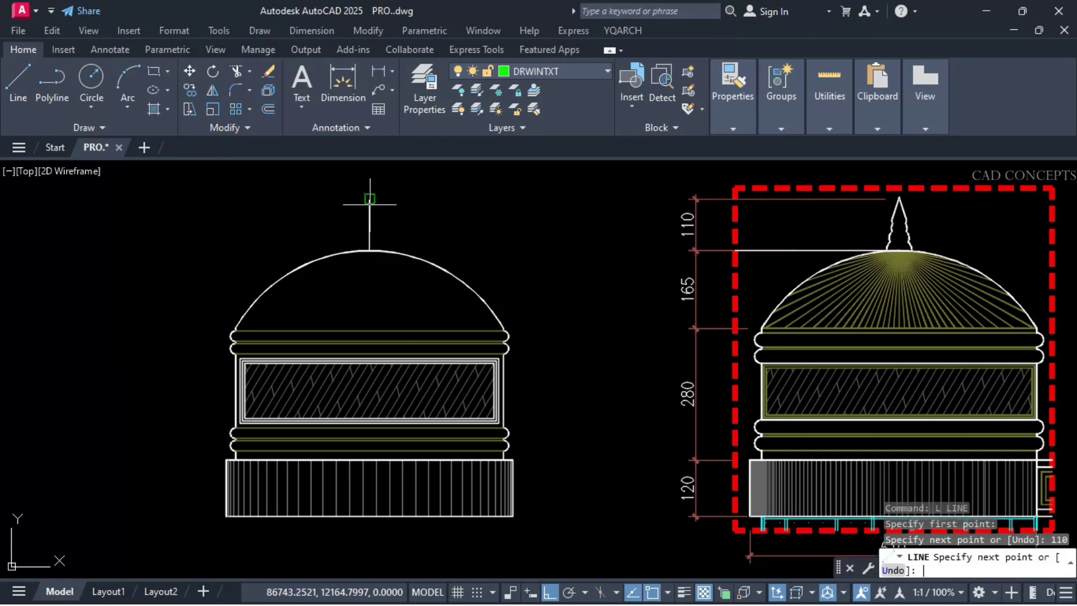
key(Escape)
text(c)
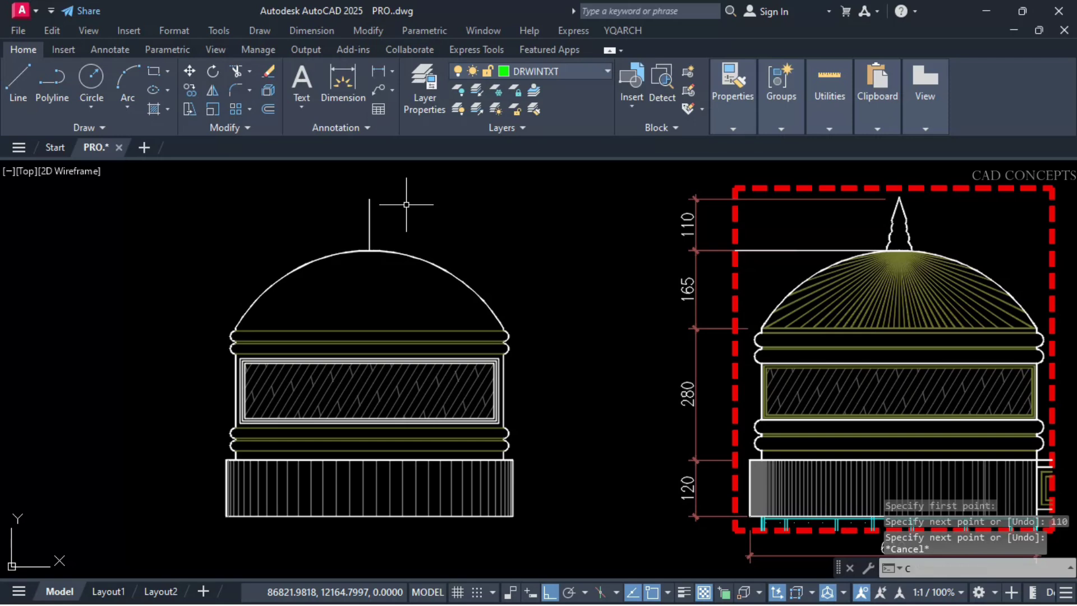
text(o)
key(Return)
key(Escape)
Step: Draw a circle of radius about 34 centred on the dome's apex and a slightly smaller one centred on its upper quadrant
text(c)
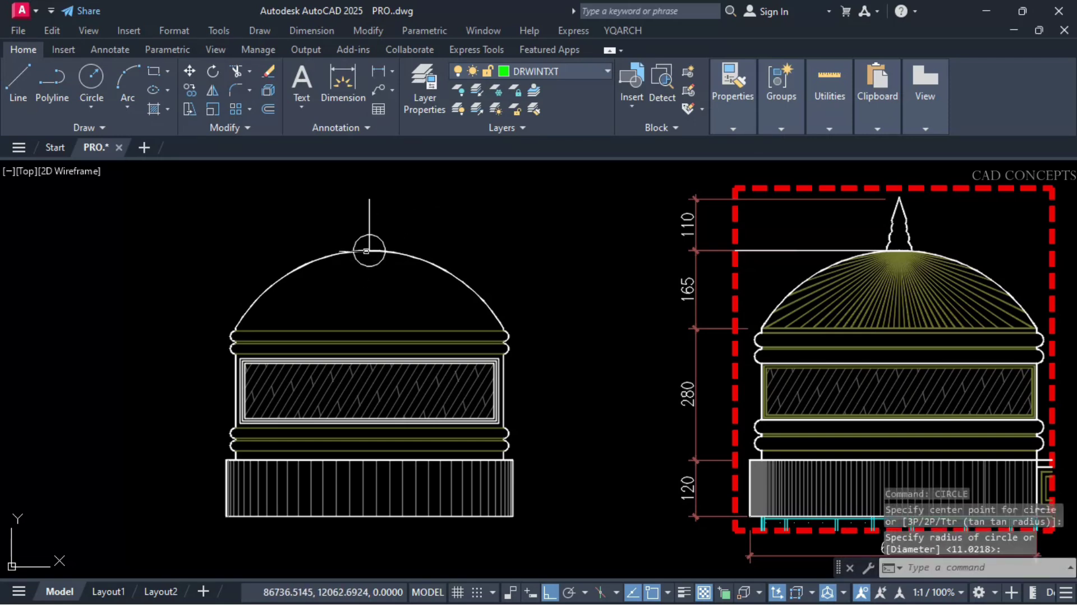
click(367, 251)
key(Return)
click(369, 235)
scroll(370, 233, up, 3)
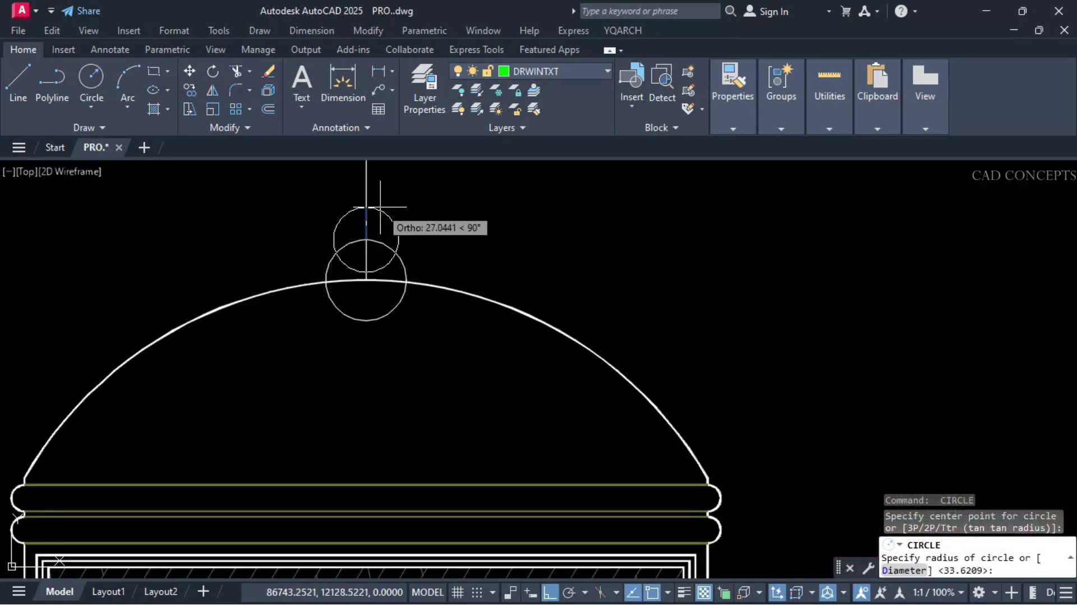
click(381, 202)
Step: Stack two smaller circles up the vertical line, the lower with radius about 27 and the upper reaching the line's upper end
key(Return)
middle_drag(383, 212, 373, 307)
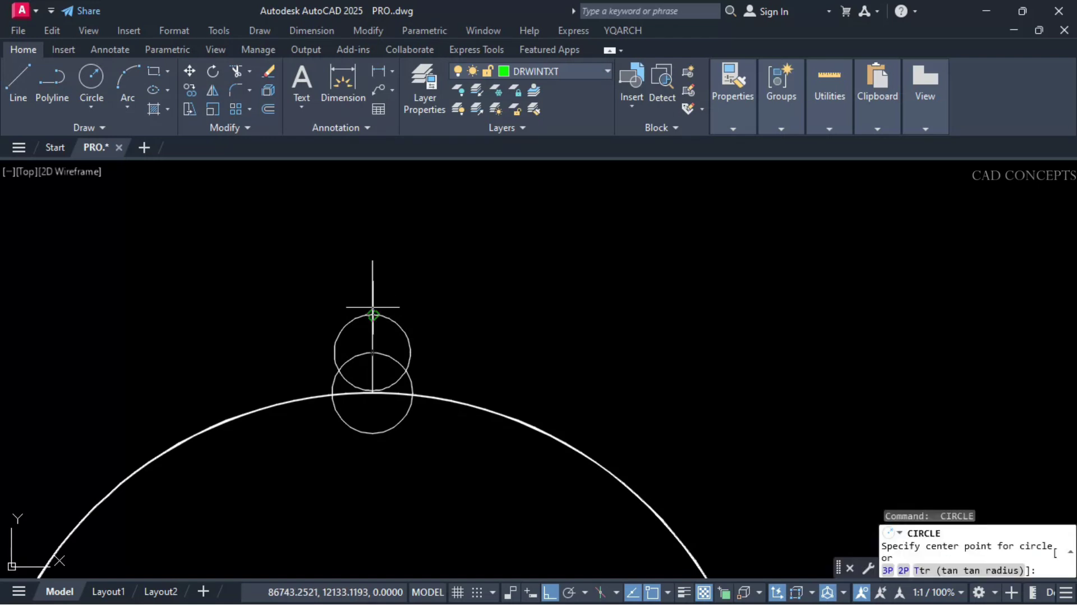
click(372, 314)
click(372, 282)
key(Return)
click(372, 282)
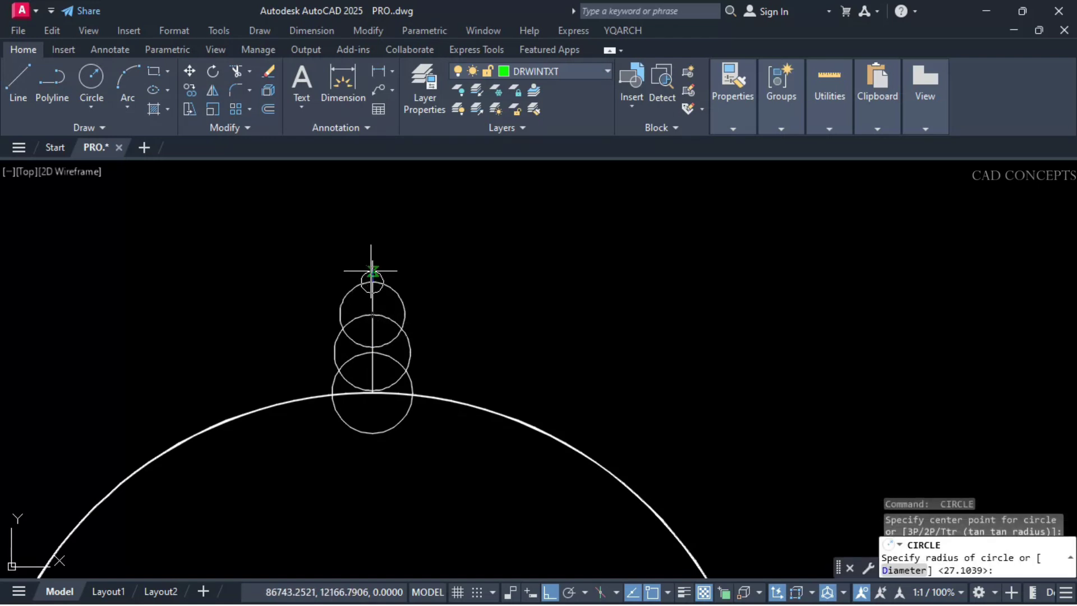
click(371, 261)
Step: Trim the overlapping circle parts, the vertical line and the dome arc inside the finial, leaving only its scalloped outline
text(tr)
key(Return)
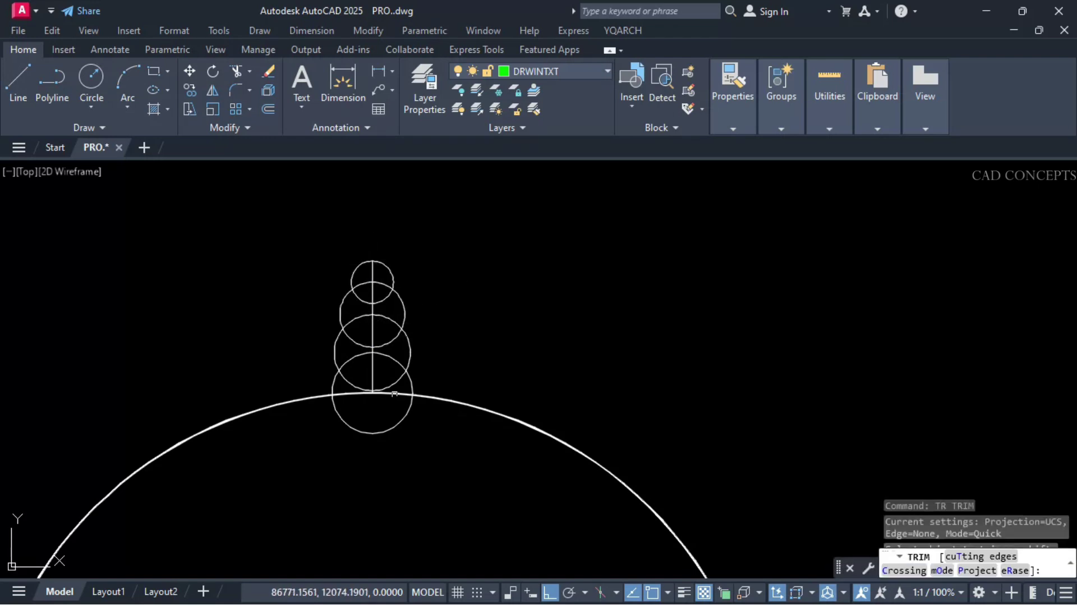
click(348, 415)
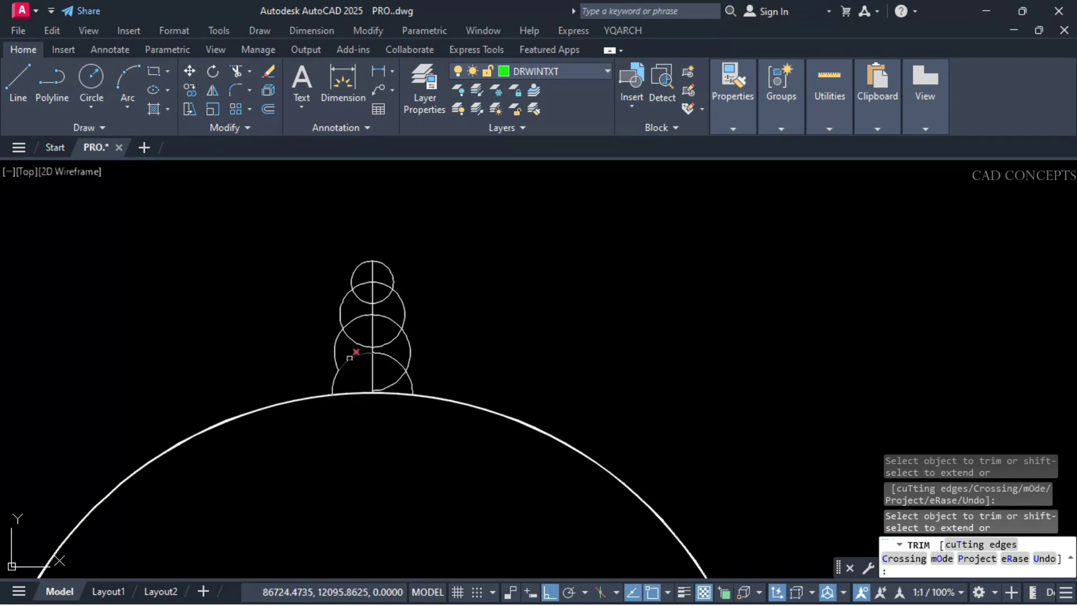
drag(352, 345, 353, 339)
mouse_move(358, 290)
mouse_down()
mouse_move(379, 274)
mouse_move(393, 367)
mouse_move(394, 384)
mouse_move(365, 382)
mouse_move(368, 404)
mouse_up()
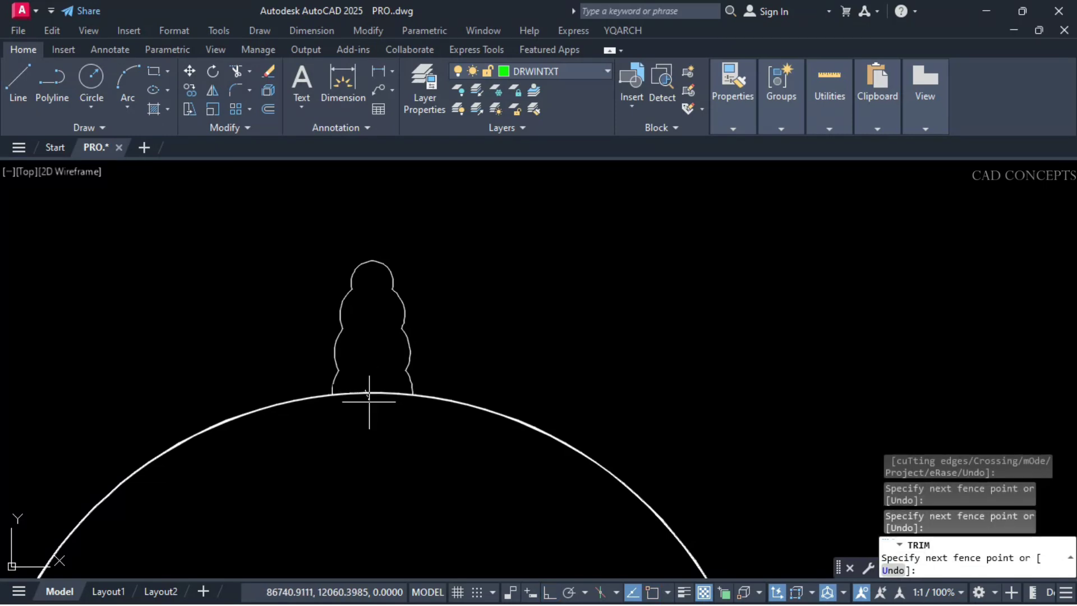
key(Escape)
key(Escape)
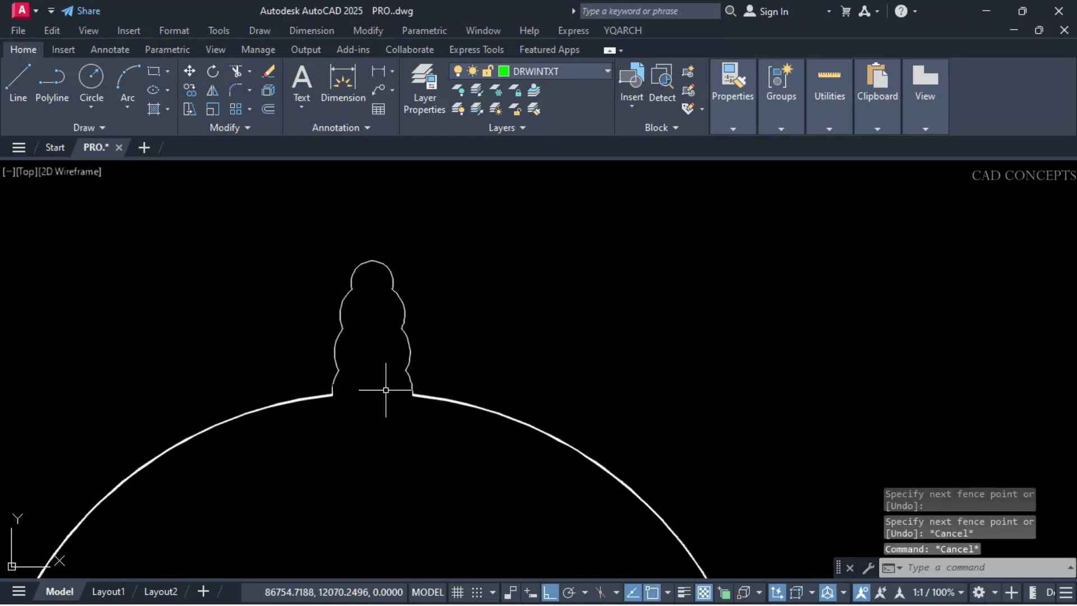
Step: Draw a vertical line about 47 units long upward from the top of the scalloped finial
text(l)
key(Return)
click(371, 259)
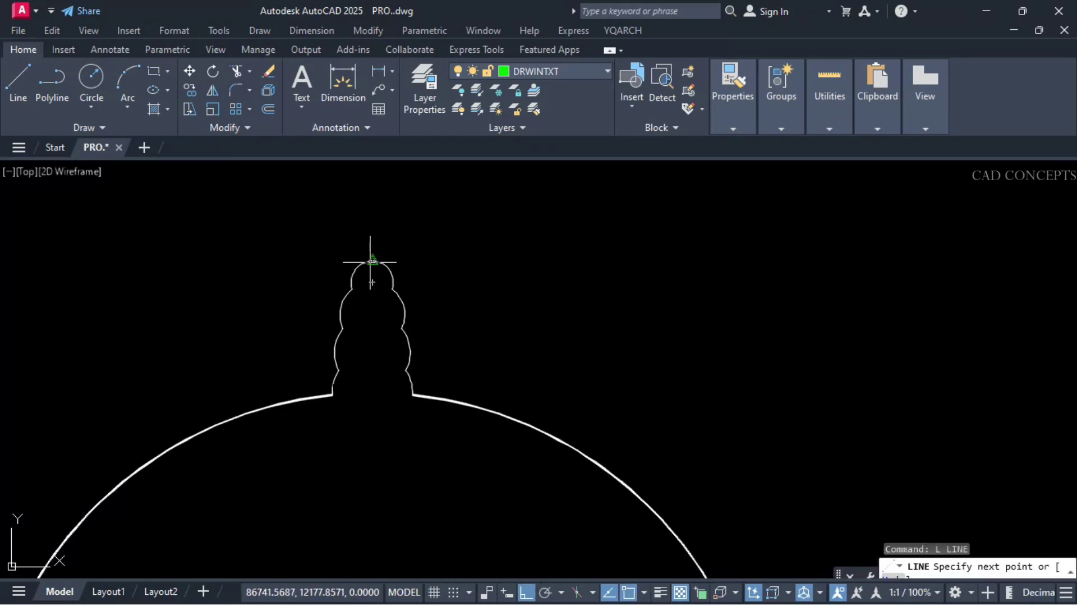
click(370, 203)
key(Return)
key(Return)
Step: Draw a slanted line from the vertical line's upper end to the upper left of the finial's topmost arc
click(372, 203)
click(356, 265)
key(Return)
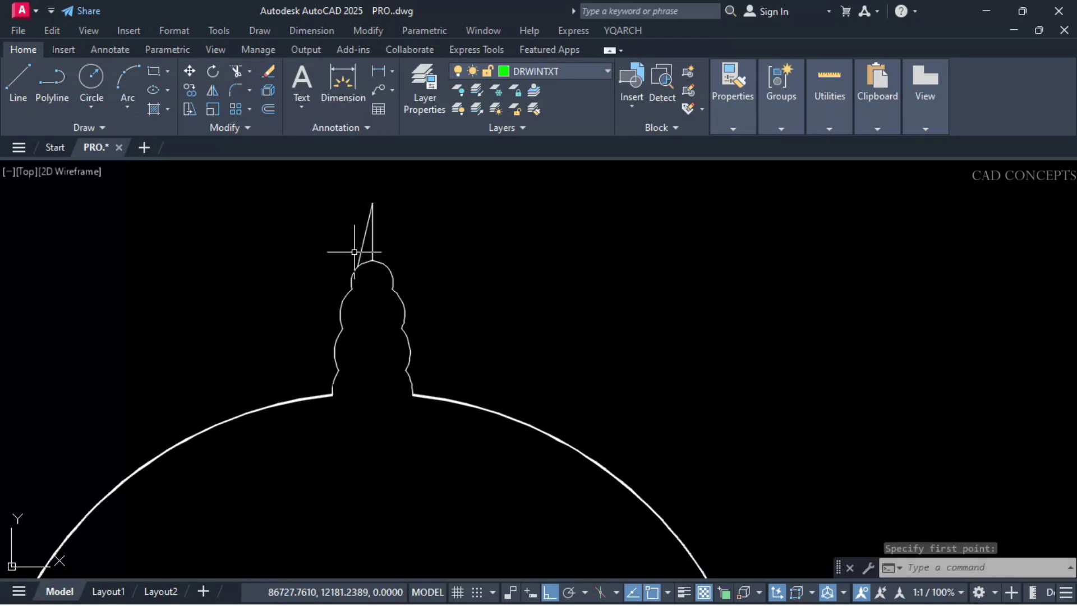
Step: Mirror the slanted line about the finial's vertical line to form the pointed tip, keeping the original line
click(364, 227)
text(mi)
key(Return)
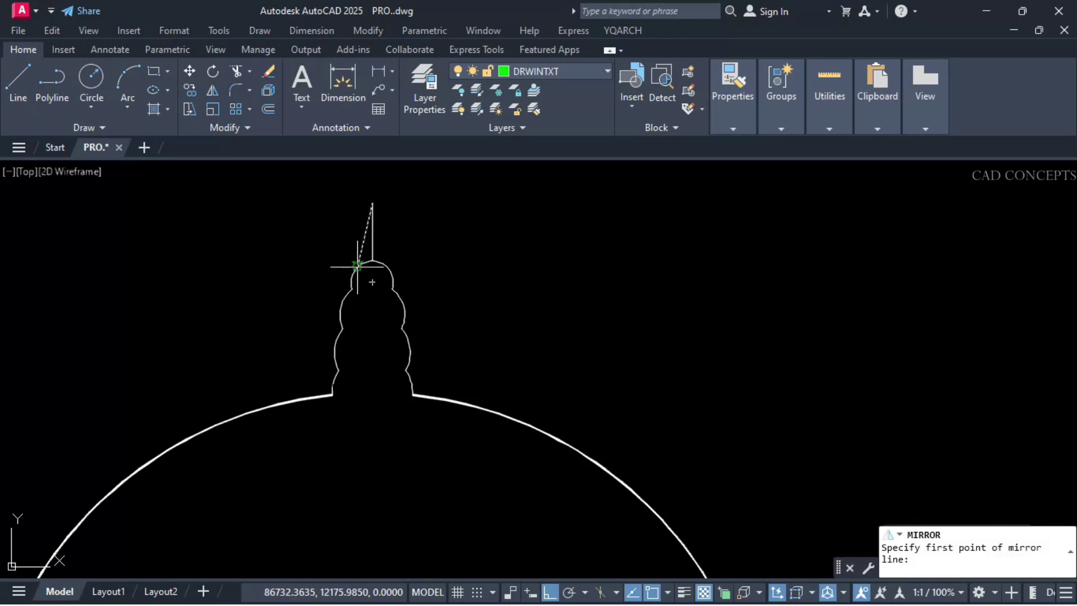
click(372, 203)
click(372, 314)
key(Return)
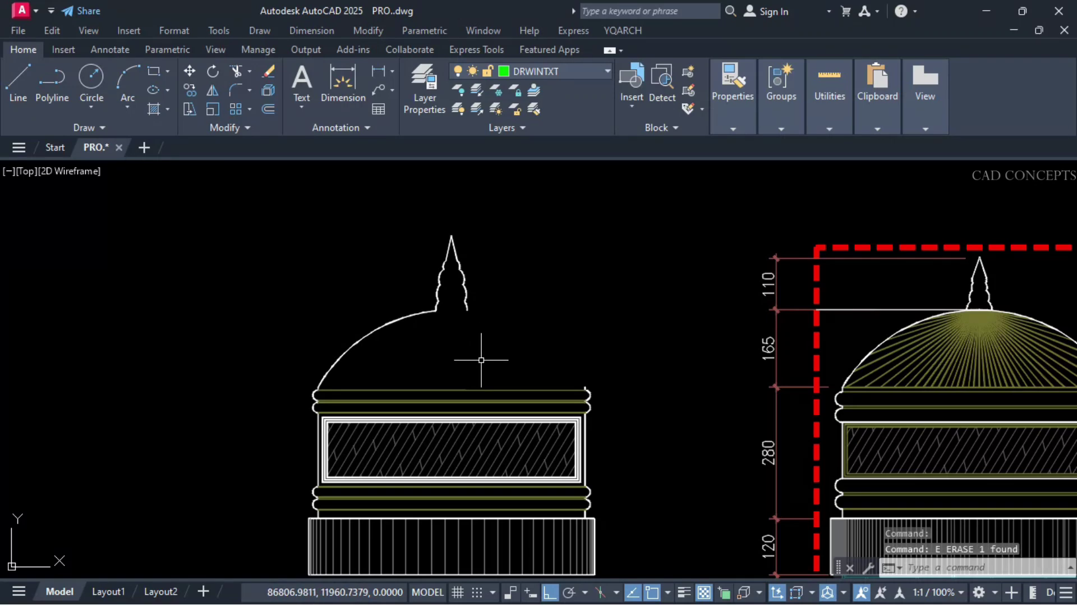
Step: Extend the dome's left arc across under the finial to the right end of the upper moulding
text(EX)
key(Return)
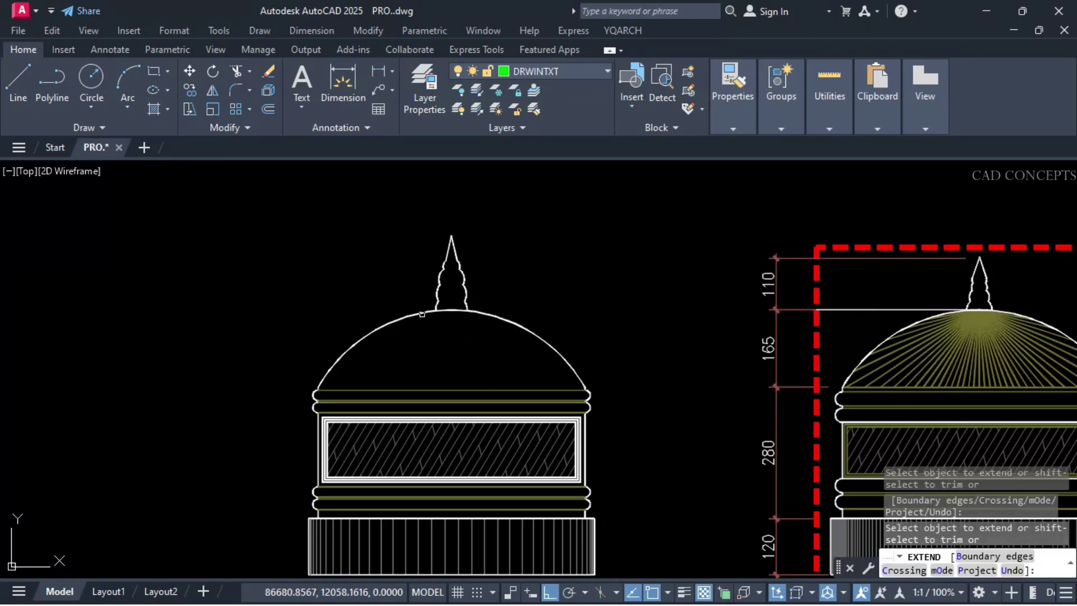
key(Escape)
Step: Draw a vertical line from the dome's apex straight up past the finial's tip
scroll(632, 308, down, 2)
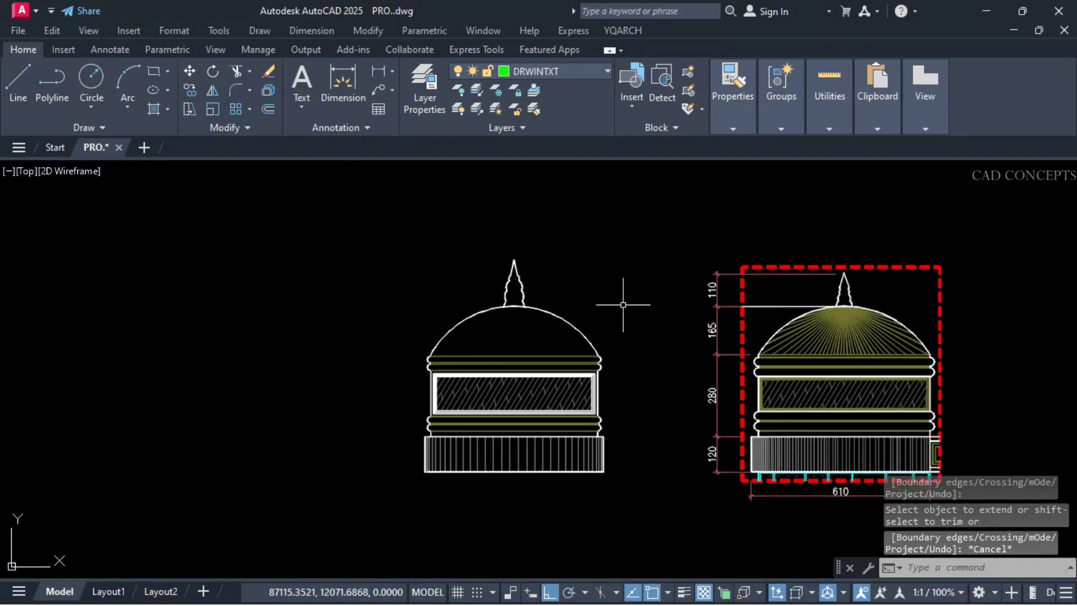
text(L)
key(Return)
click(514, 306)
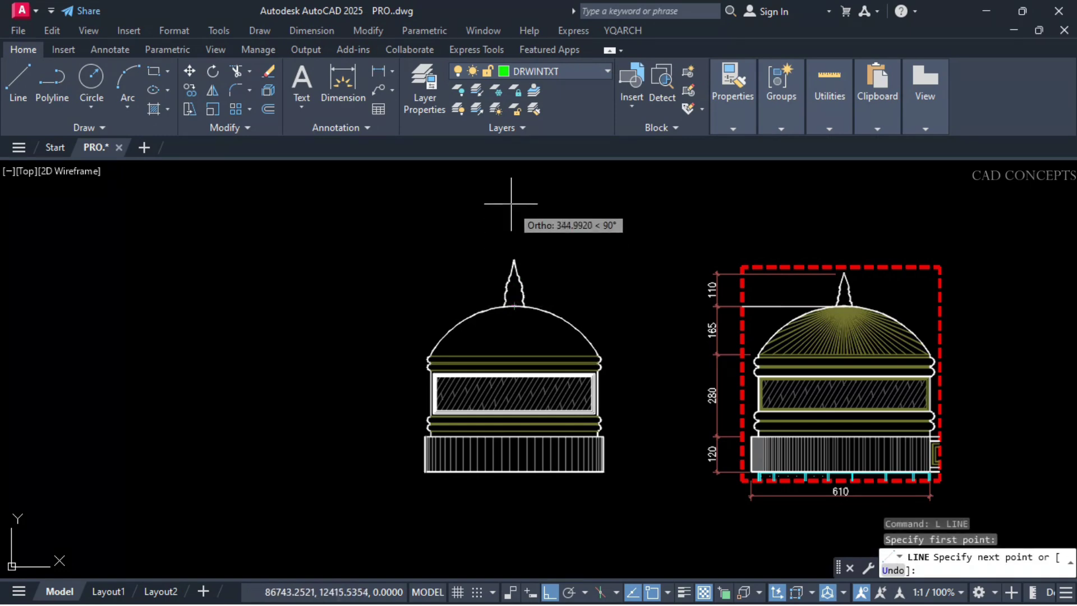
click(511, 195)
key(Escape)
Step: Stretch the vertical line's lower end down to the yellow line at the dome's base
click(514, 263)
click(514, 311)
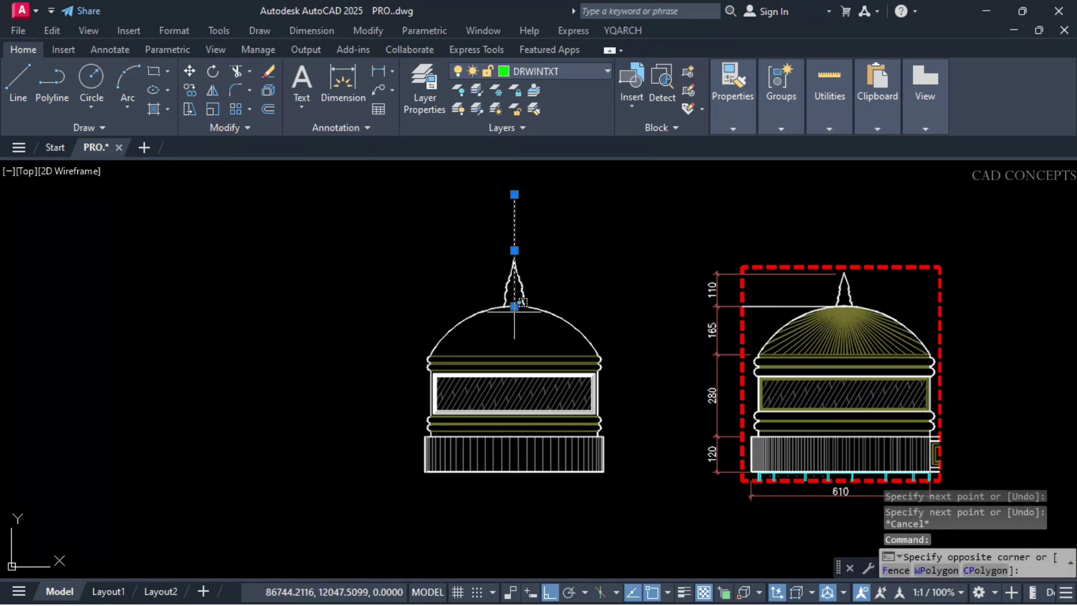
click(513, 320)
click(515, 306)
scroll(518, 336, up, 4)
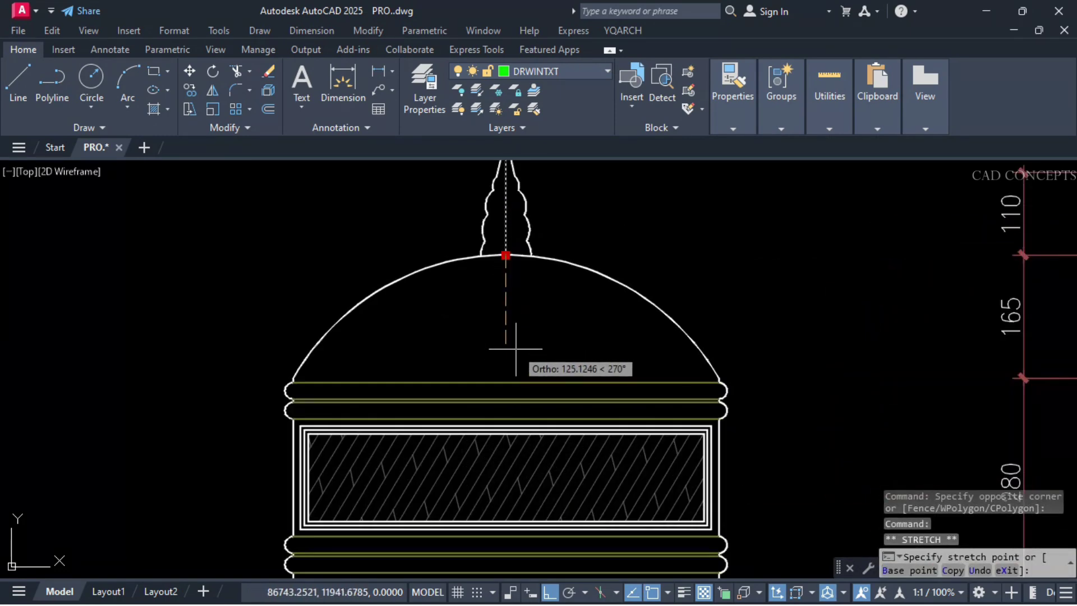
click(506, 382)
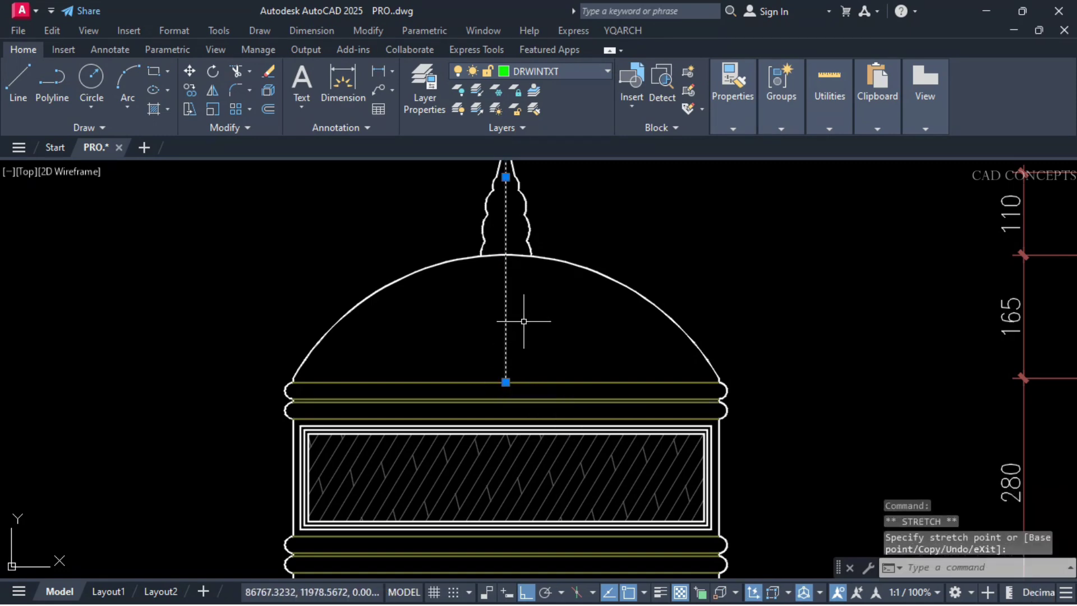
Step: Move the vertical line down so its midpoint sits on the dome's apex
text(A)
key(Escape)
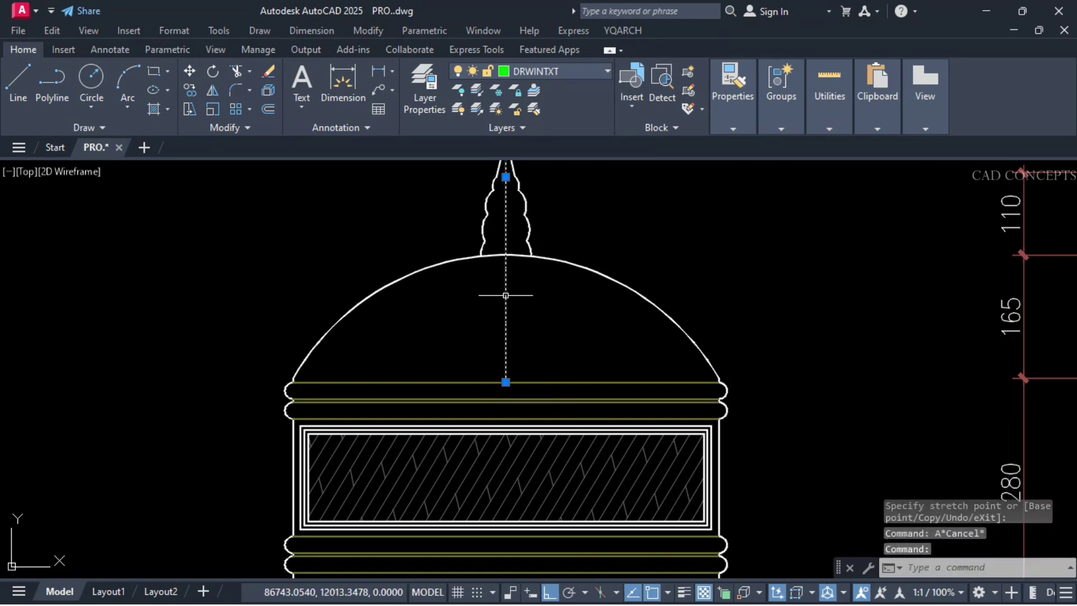
click(505, 177)
click(505, 254)
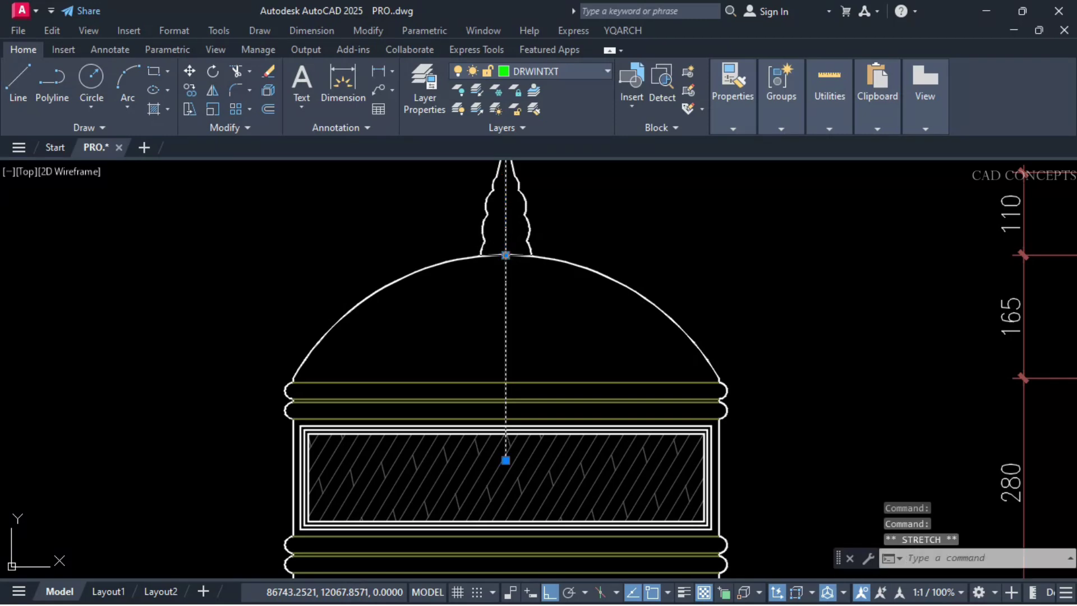
Step: Create a polar array of the vertical line around the dome's apex with 90 items and explode the array
text(ARRAYPOLAR)
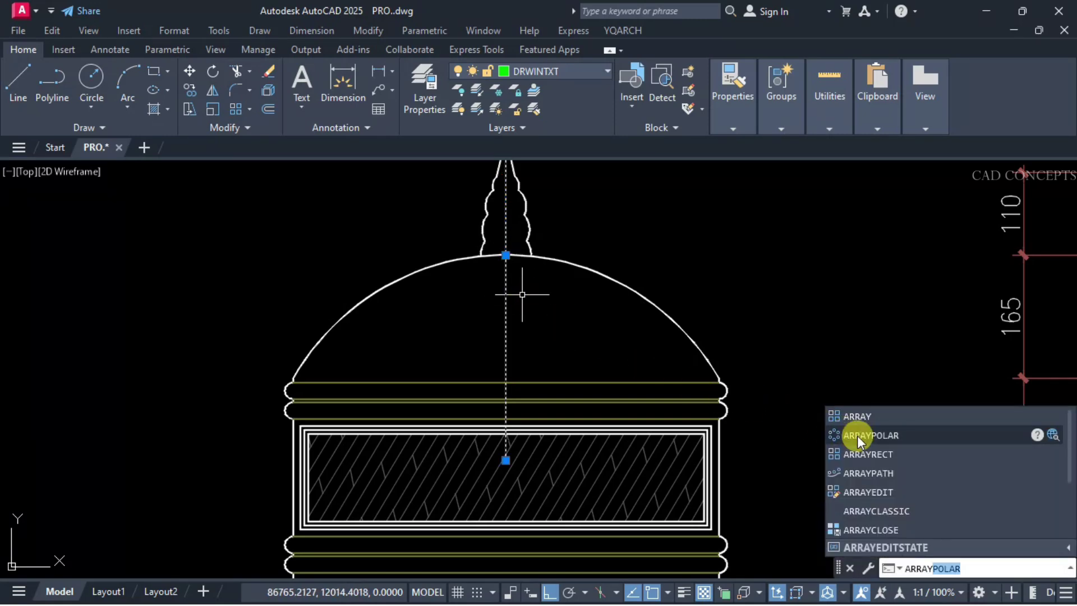
click(870, 436)
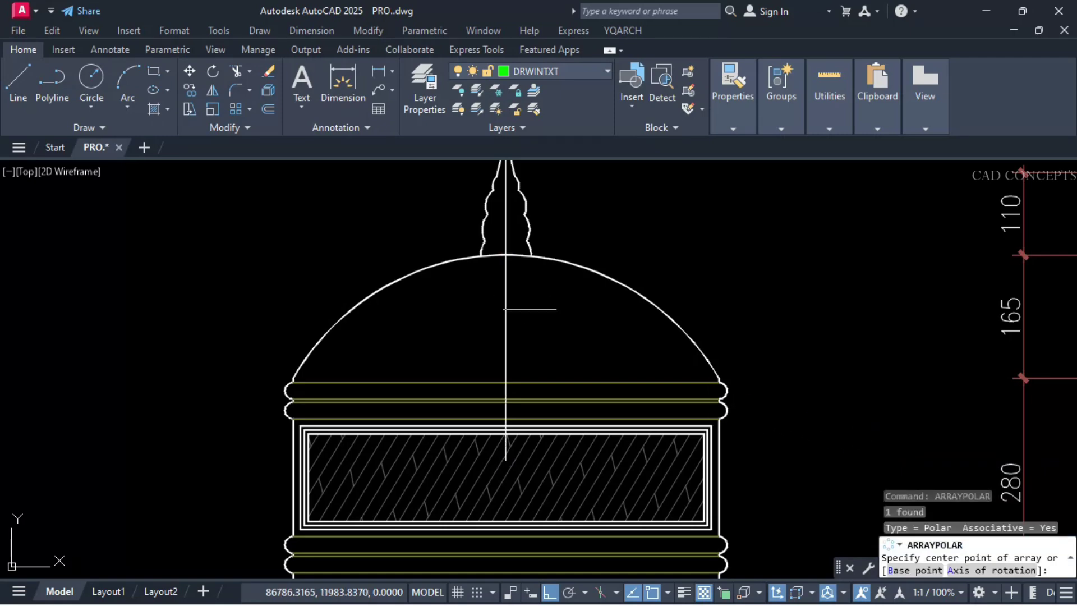
click(506, 253)
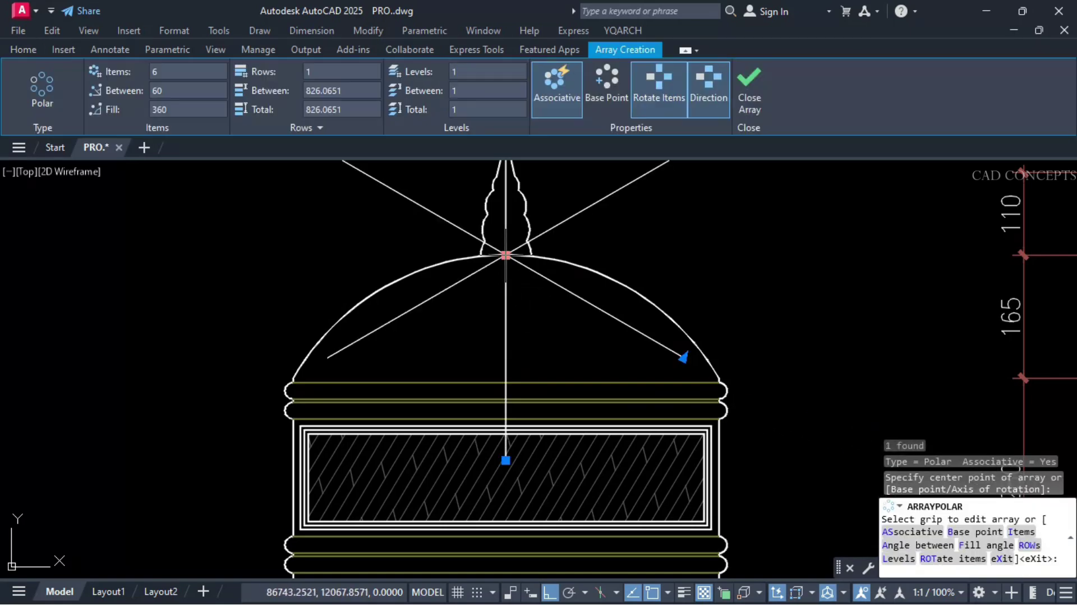
text(I)
key(Return)
text(9)
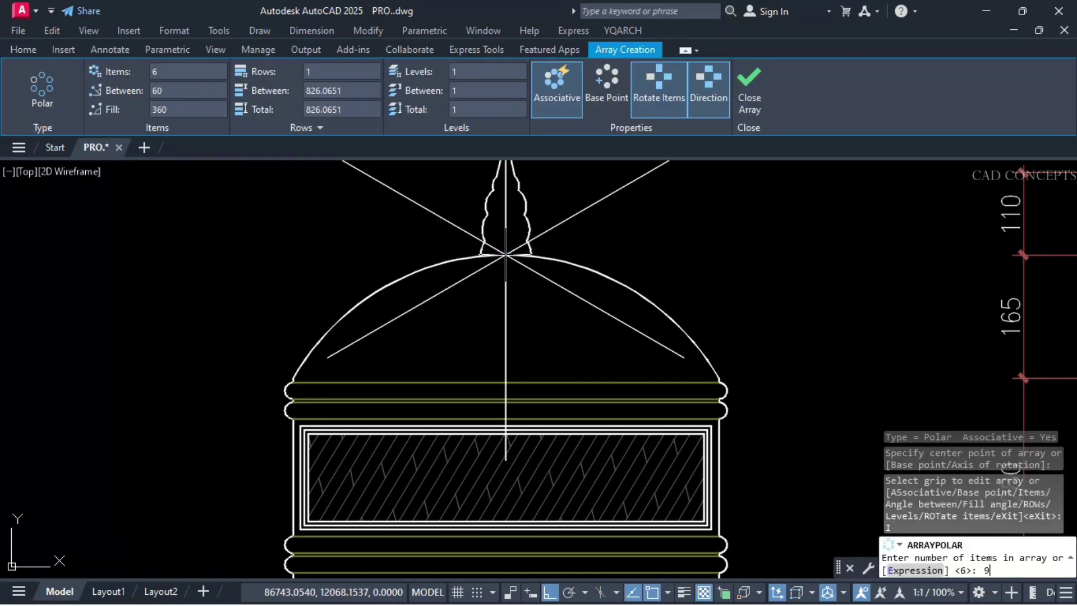
text(0)
key(Return)
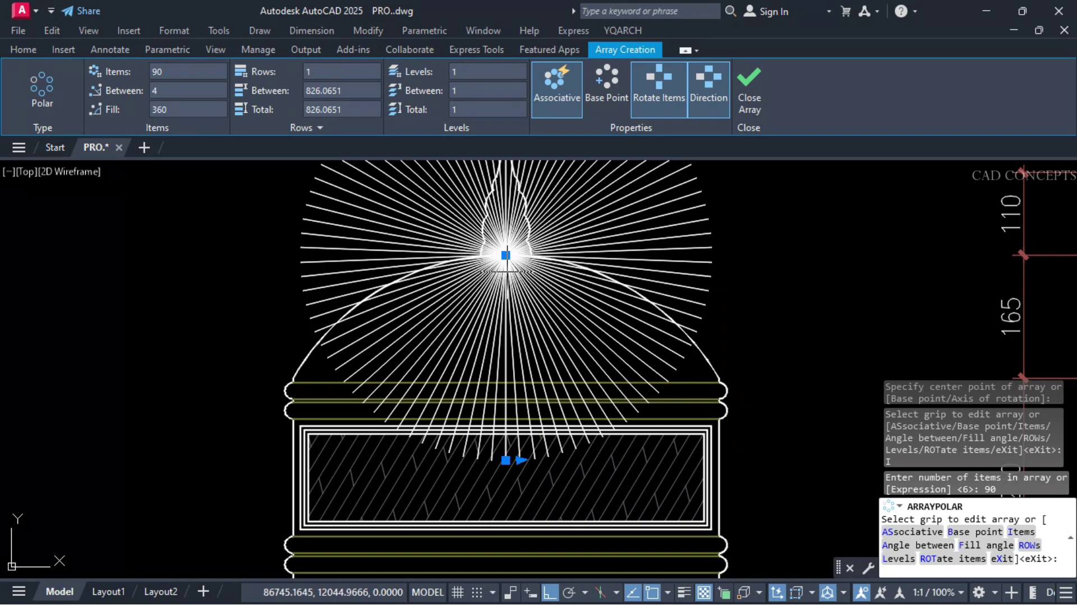
key(Return)
text(x)
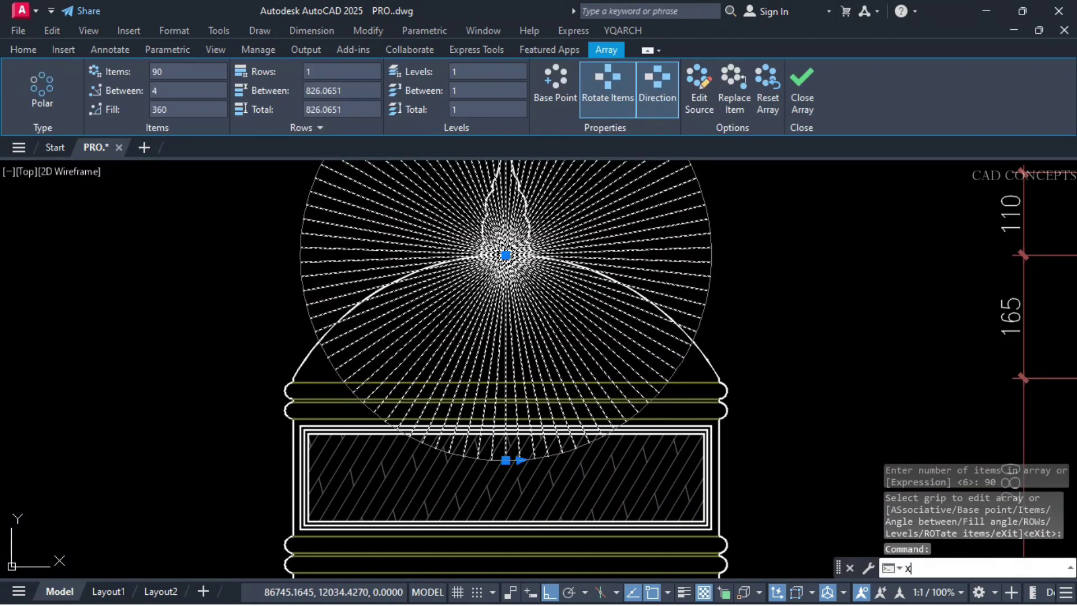
key(Return)
Step: Trim all radial lines outside the dome with EXTRIM, using the dome arc as the cutting edge
click(315, 359)
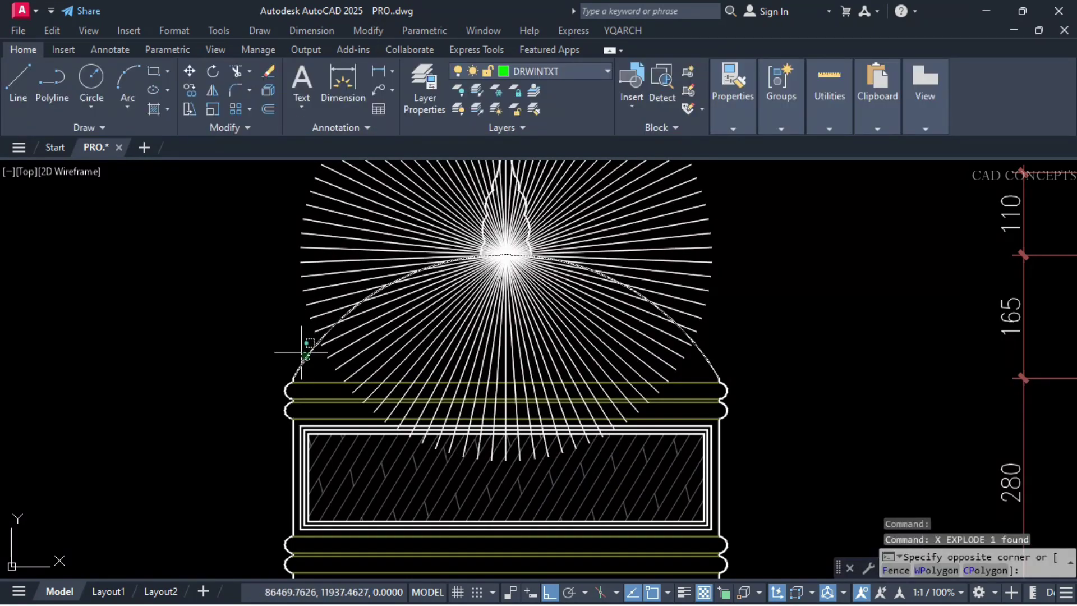
click(301, 352)
text(ex)
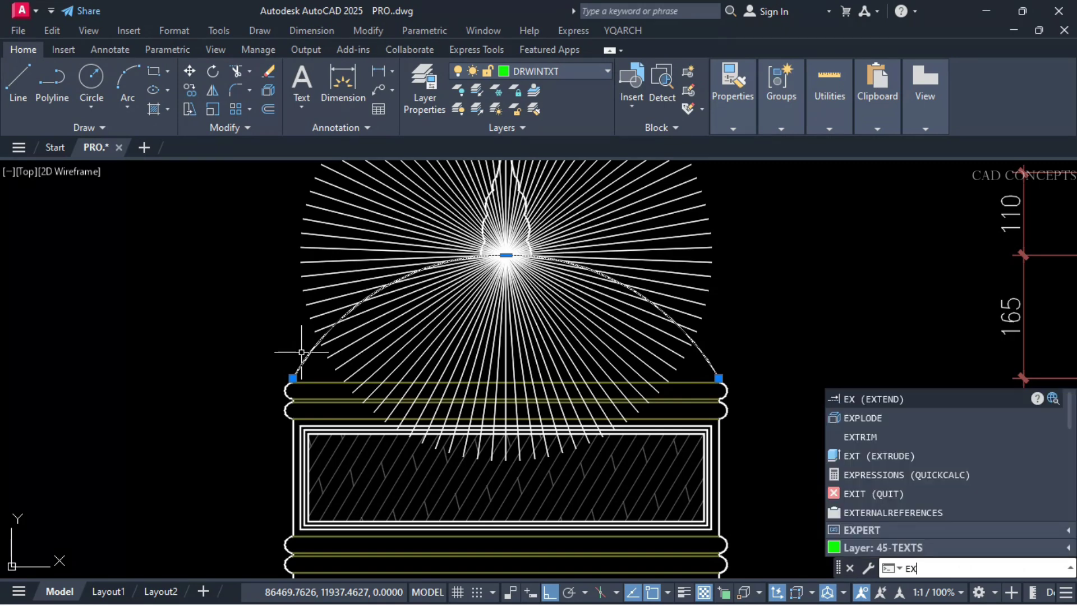
key(BackSpace)
key(BackSpace)
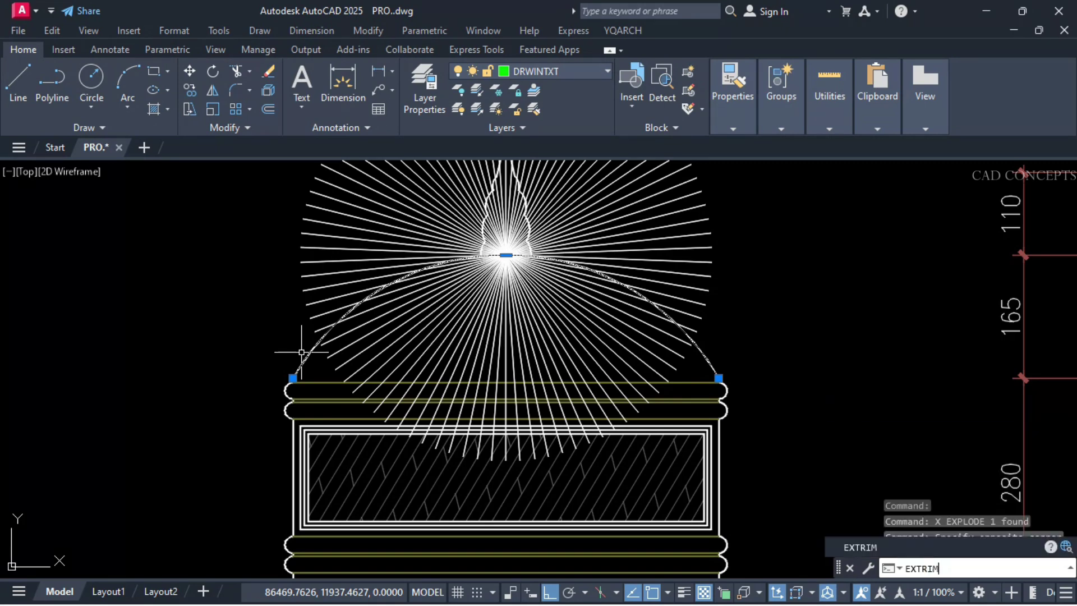
text(TRIM)
key(Return)
click(305, 339)
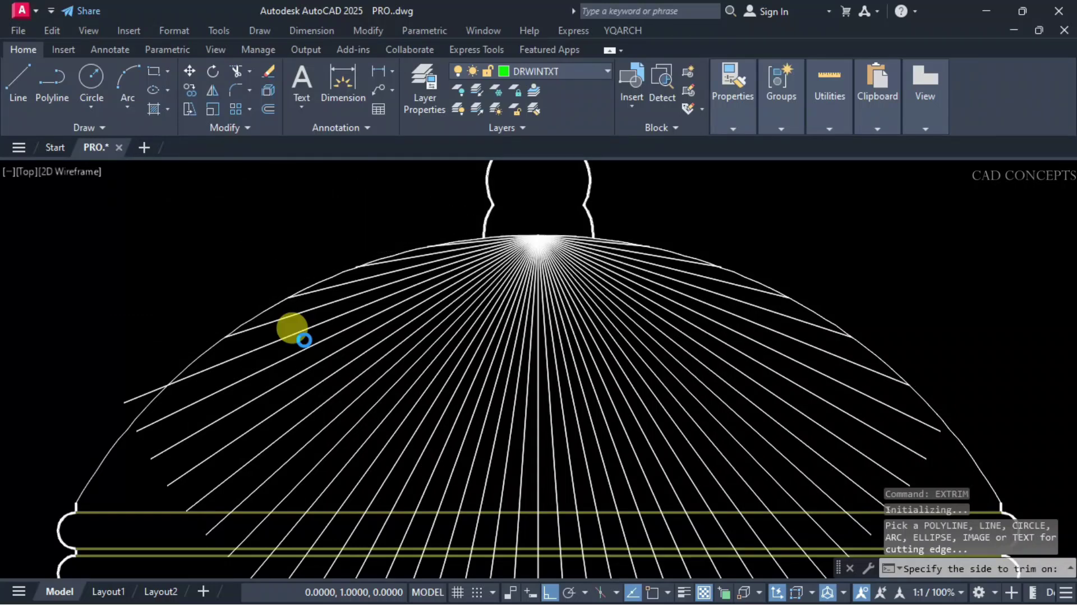
click(309, 353)
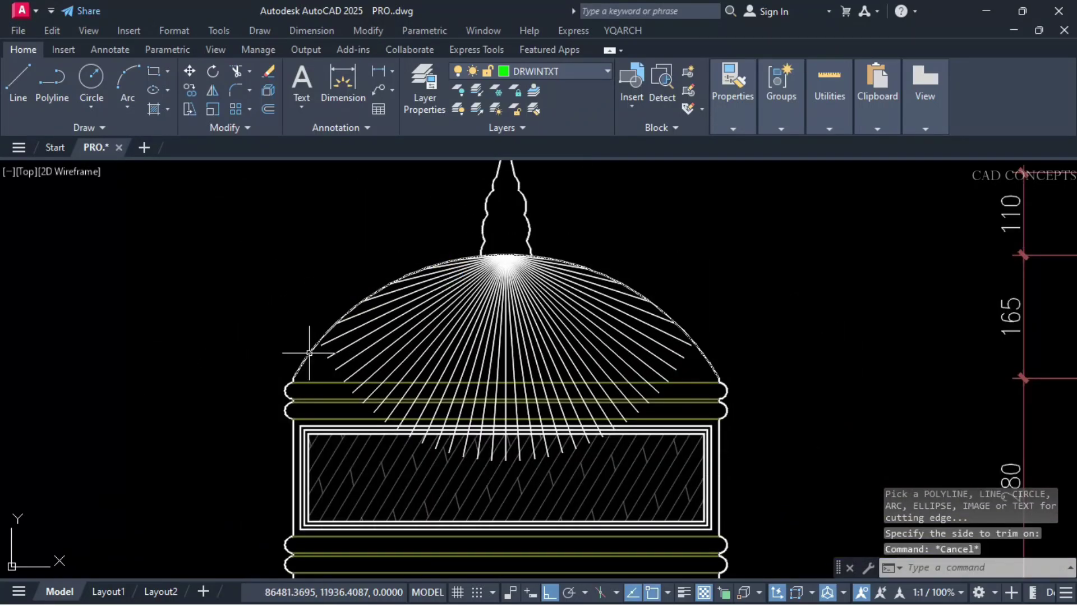
Step: Extend the short radial lines on both sides of the dome to its arc and base line
text(ex)
key(Return)
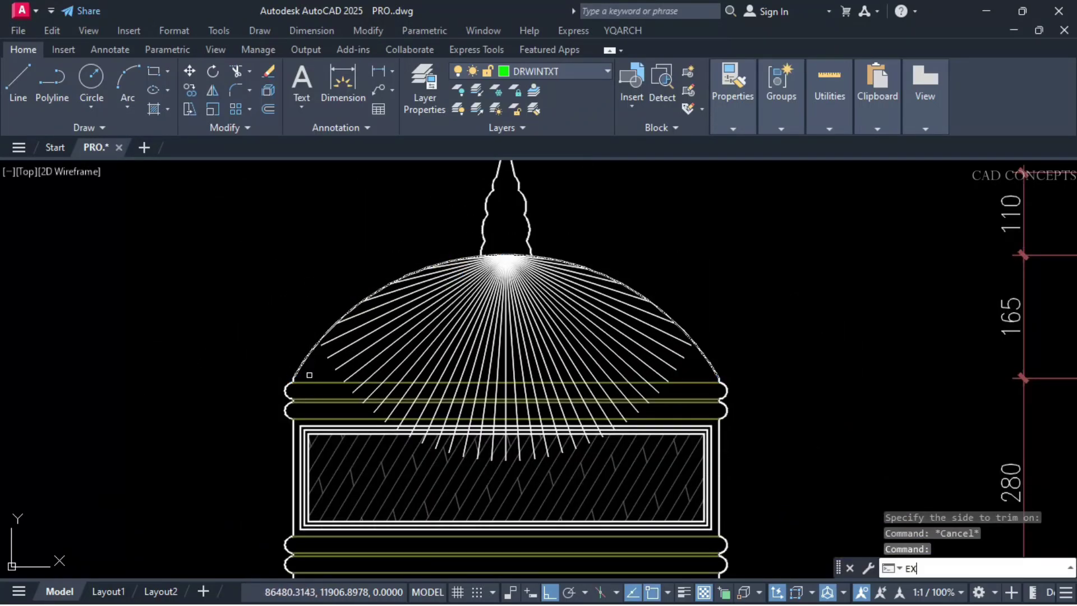
click(337, 345)
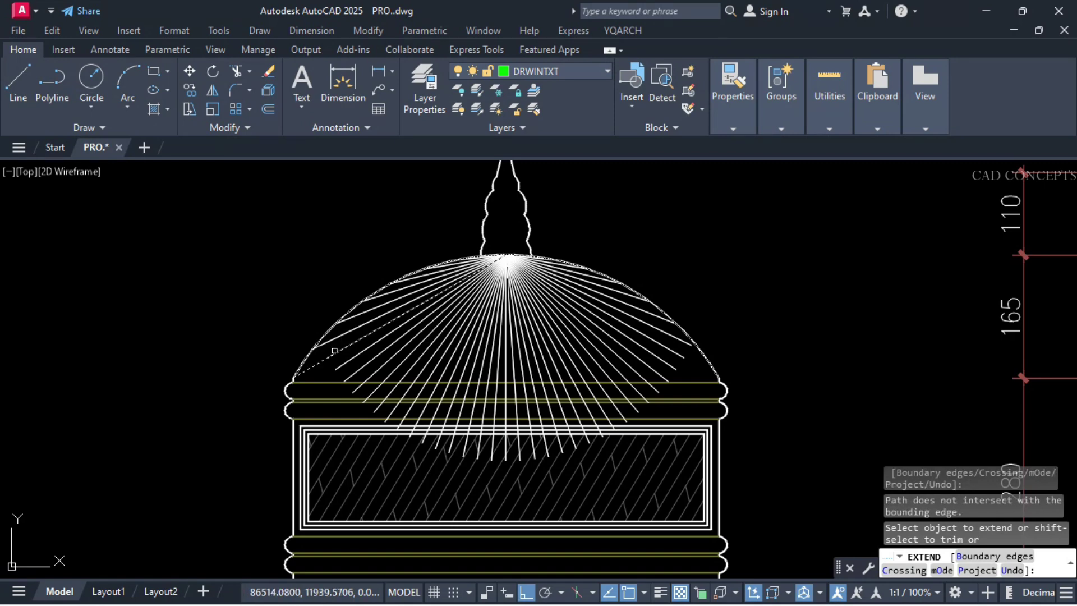
key(Return)
key(Return)
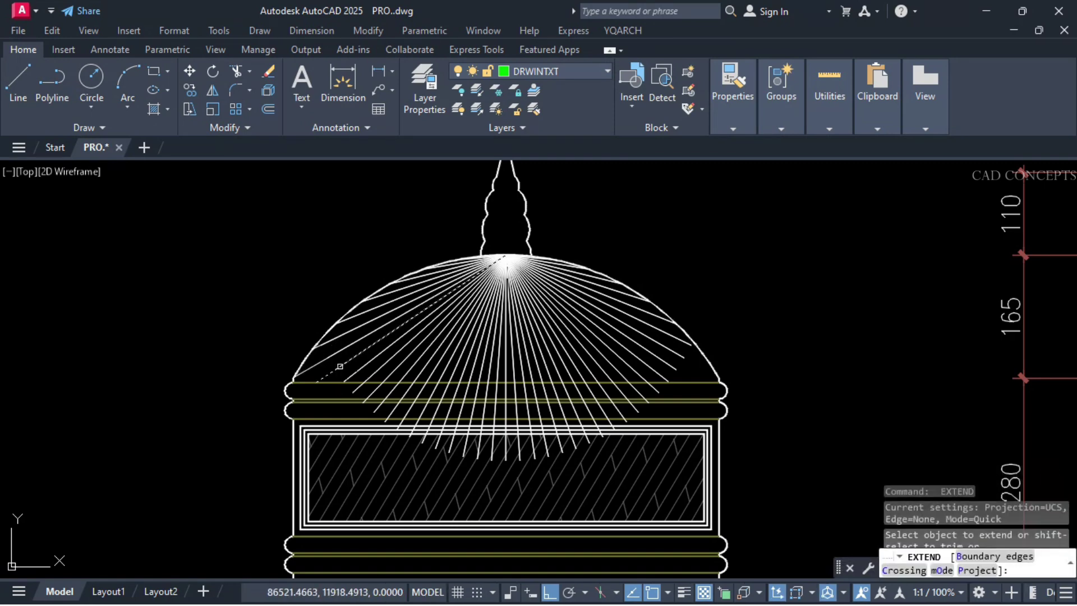
click(340, 367)
click(438, 377)
click(665, 383)
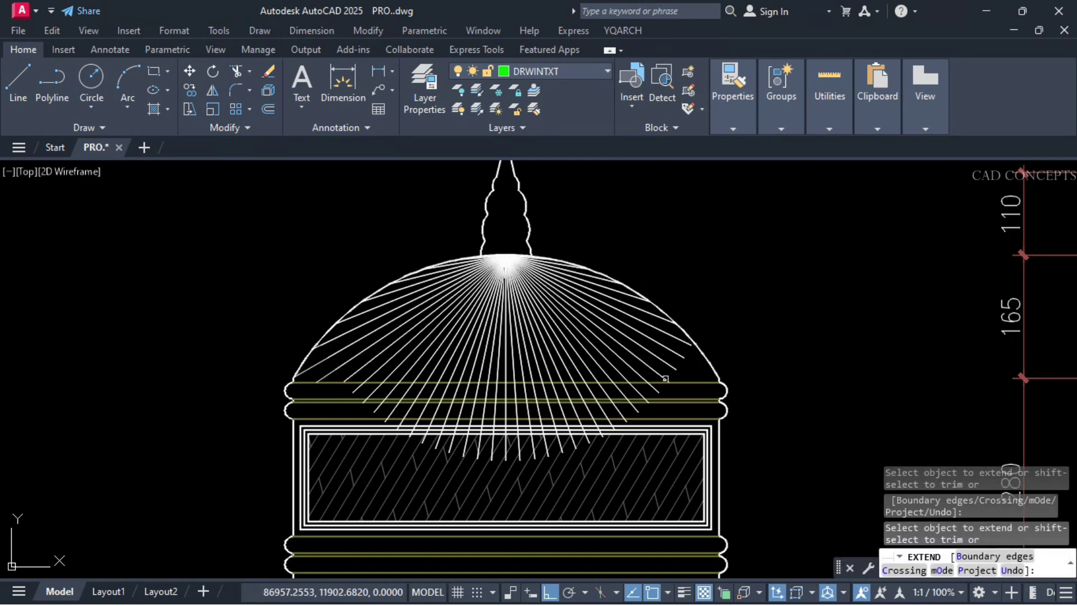
click(669, 366)
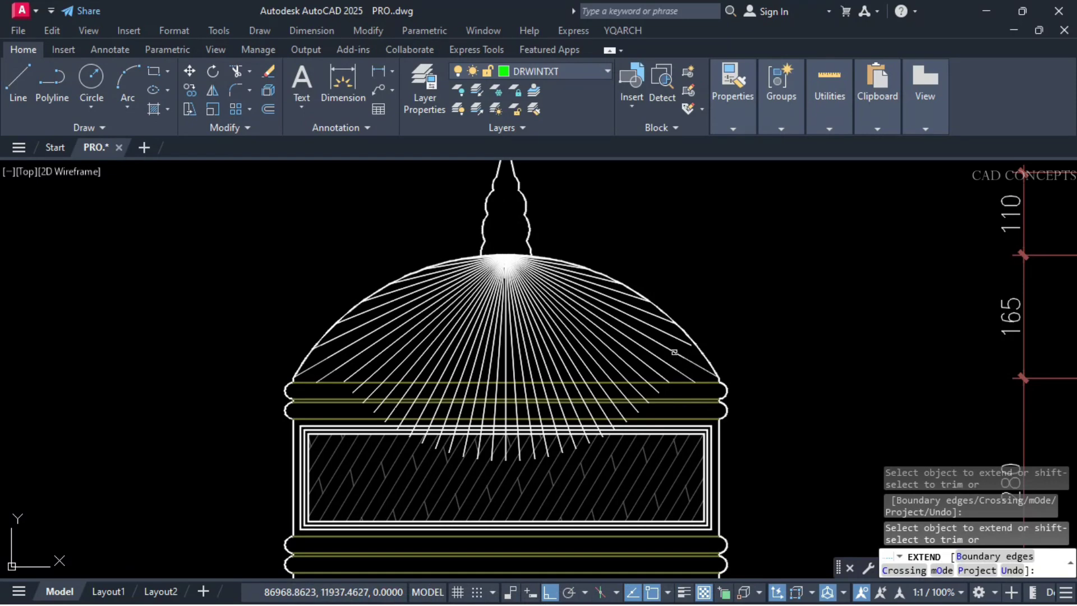
key(Escape)
Step: Trim all radial lines below the dome with EXTRIM, using the dome's yellow base line as the cutting edge
click(675, 381)
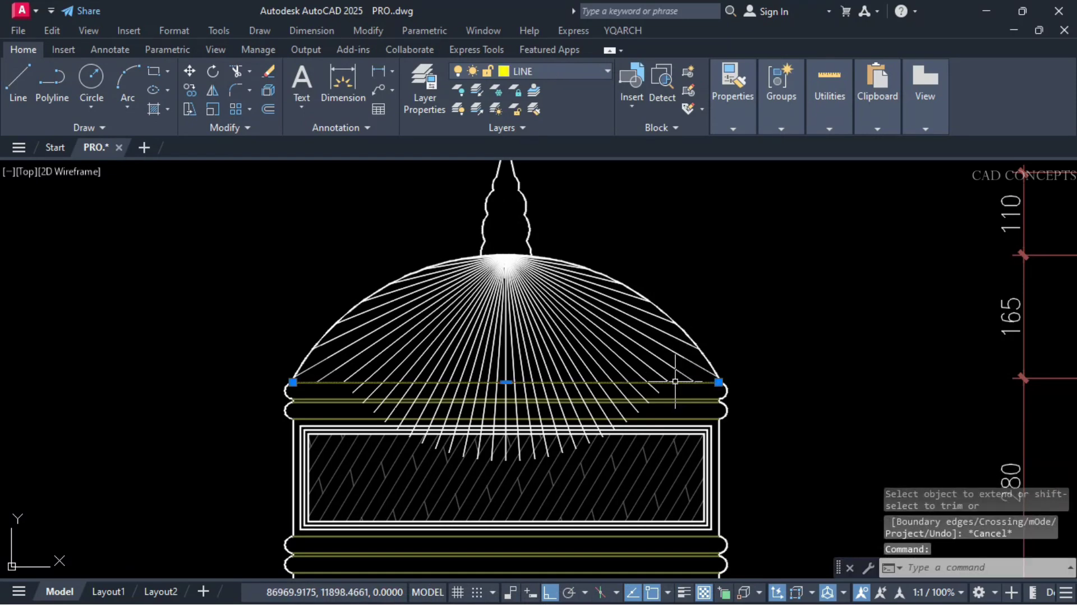
text(EXTRI)
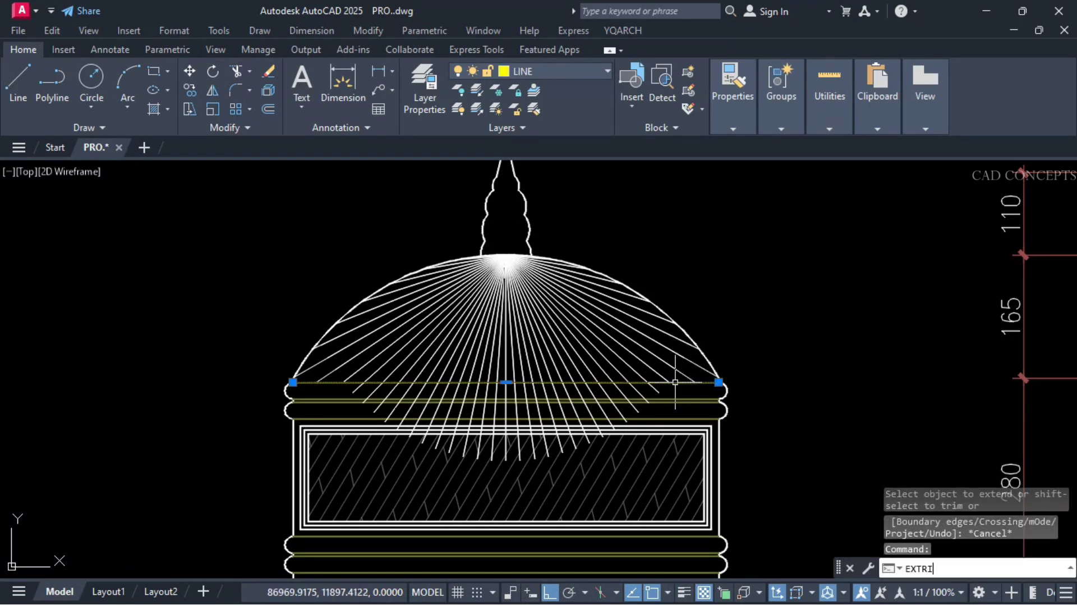
text(M)
key(Return)
click(674, 391)
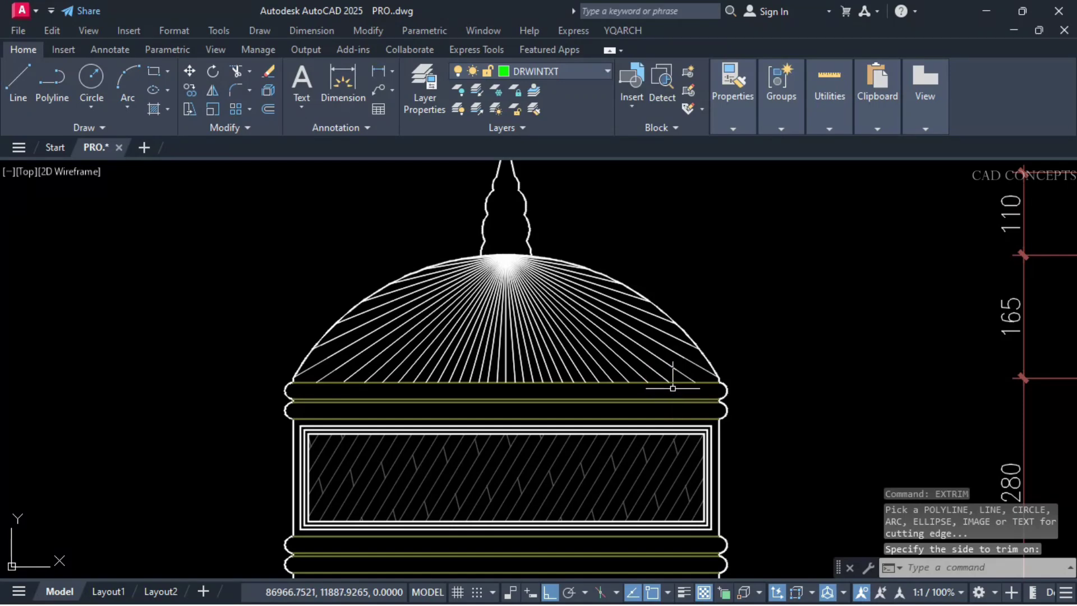
key(Escape)
Step: Apply the yellow moulding lines' properties to the radial lines across the lower part of the dome with Match Properties
scroll(638, 349, down, 1)
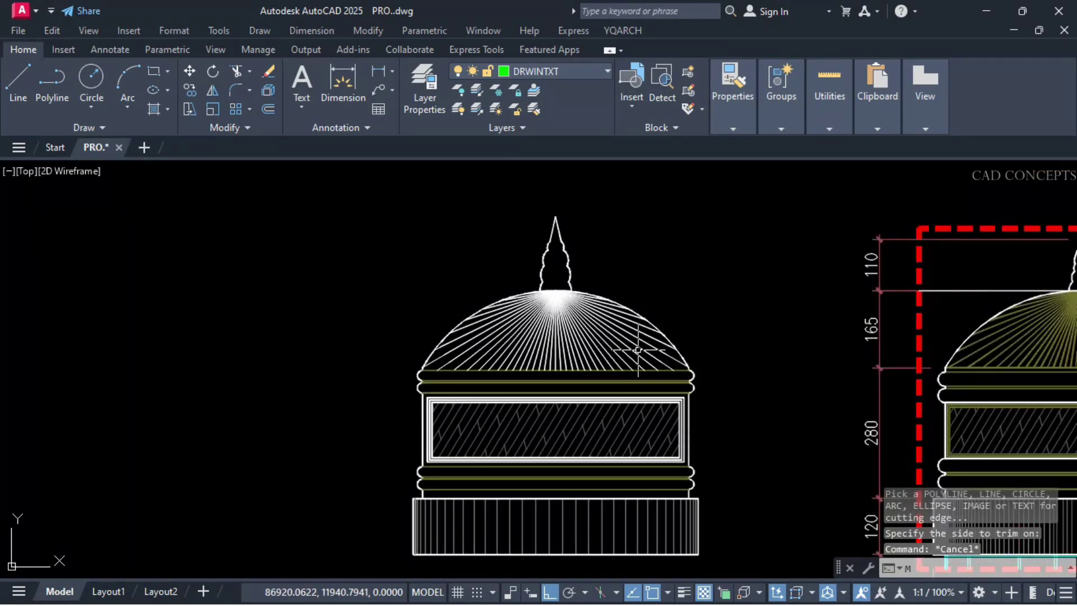
text(MA)
key(Return)
click(638, 349)
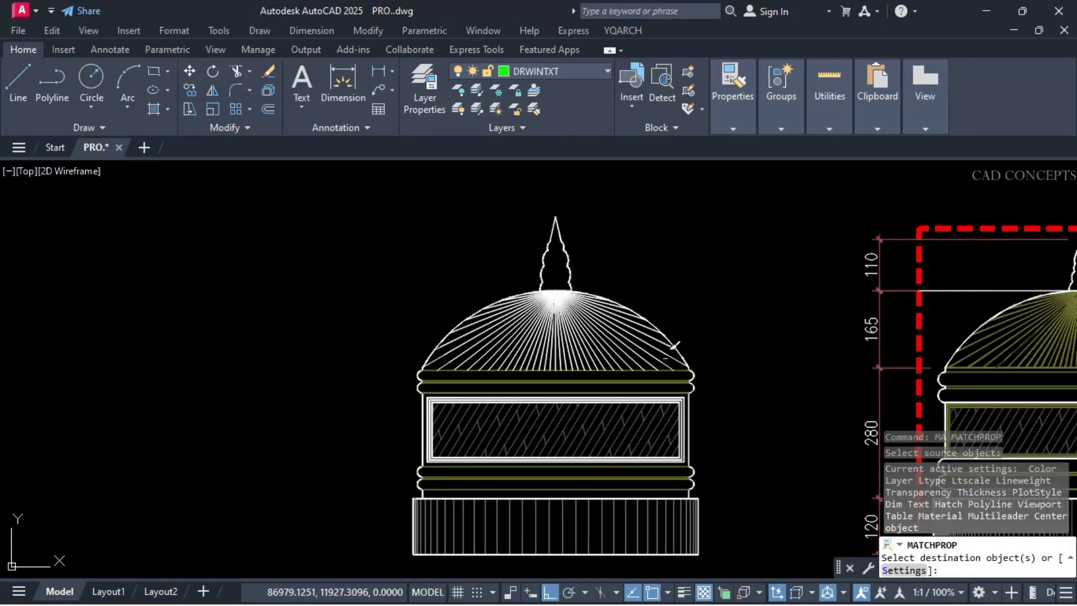
click(665, 353)
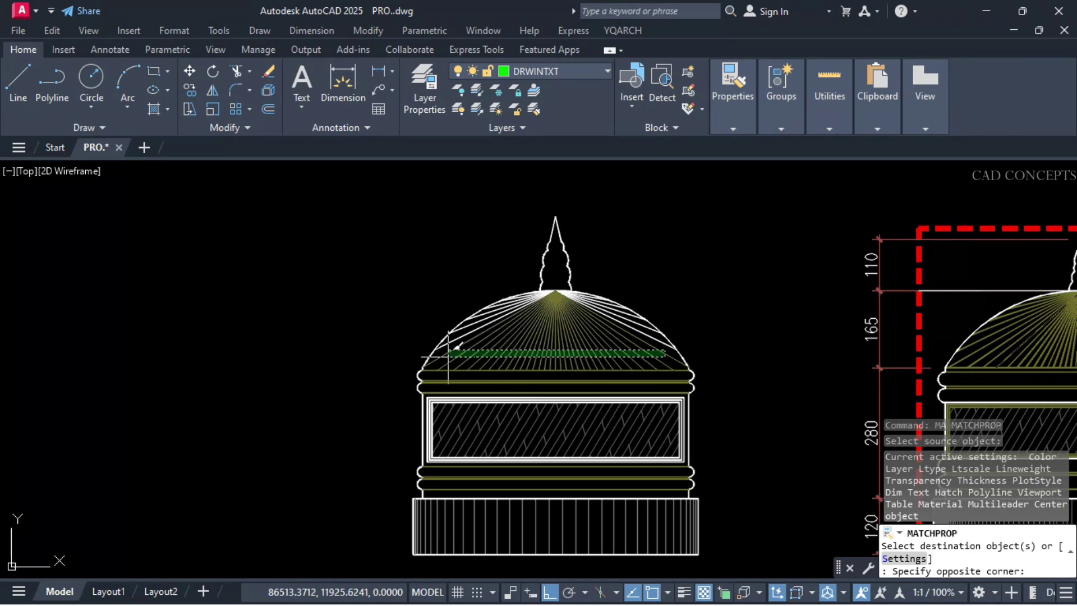
click(517, 323)
Step: Match the remaining white radial lines near the dome's apex to the same yellow line properties
scroll(562, 301, up, 5)
scroll(614, 264, up, 3)
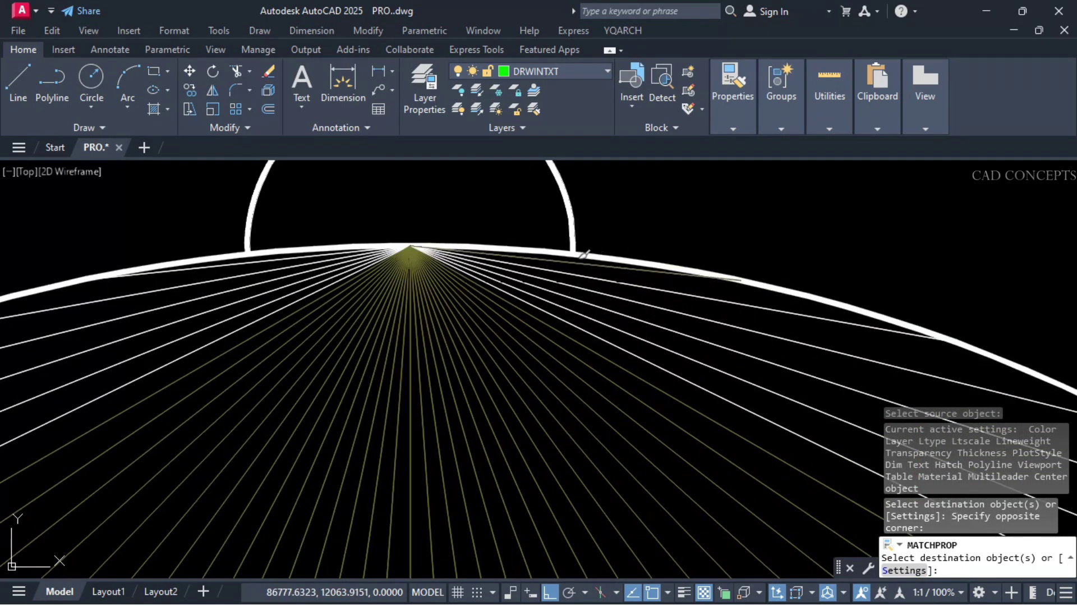
scroll(576, 256, up, 2)
click(572, 260)
scroll(629, 258, down, 5)
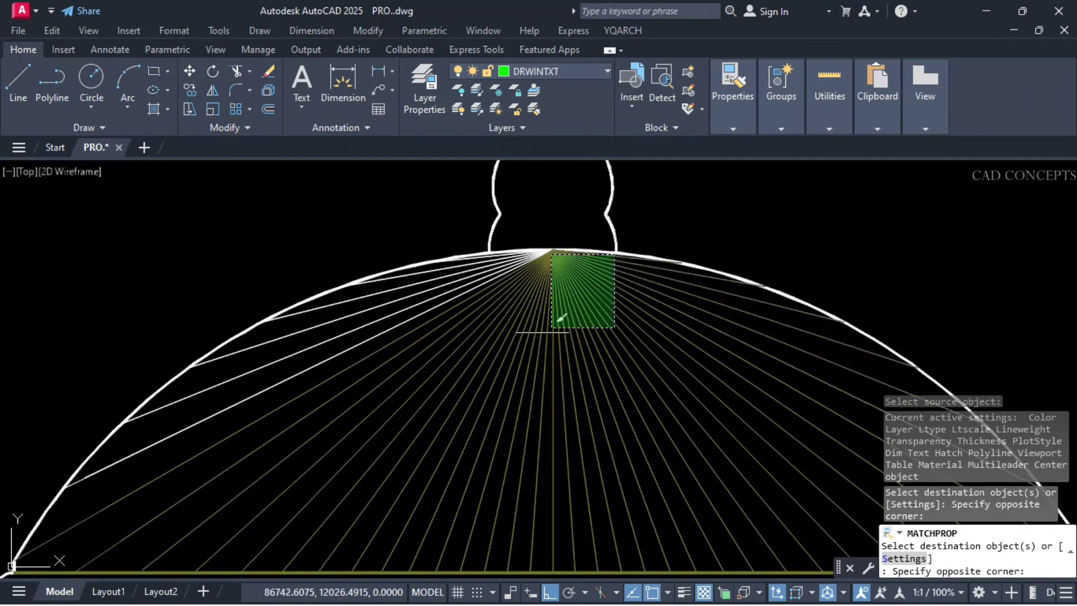
click(491, 355)
scroll(581, 292, down, 6)
key(Escape)
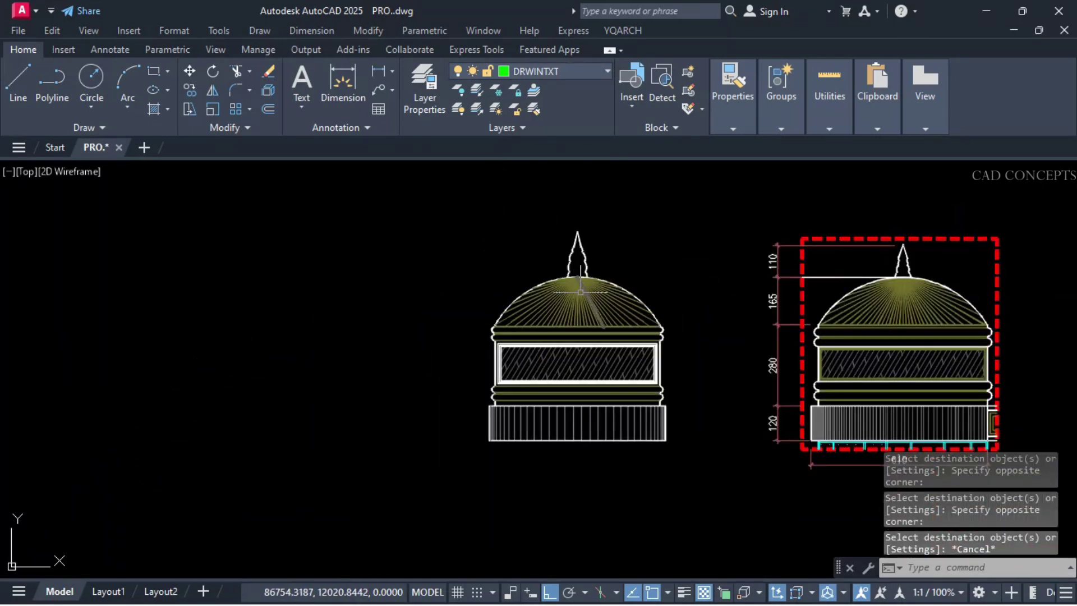
mouse_move(694, 334)
middle_down()
mouse_move(662, 352)
mouse_move(436, 360)
mouse_move(452, 335)
mouse_move(504, 347)
middle_up()
scroll(662, 351, up, 2)
key(Escape)
key(Escape)
key(Escape)
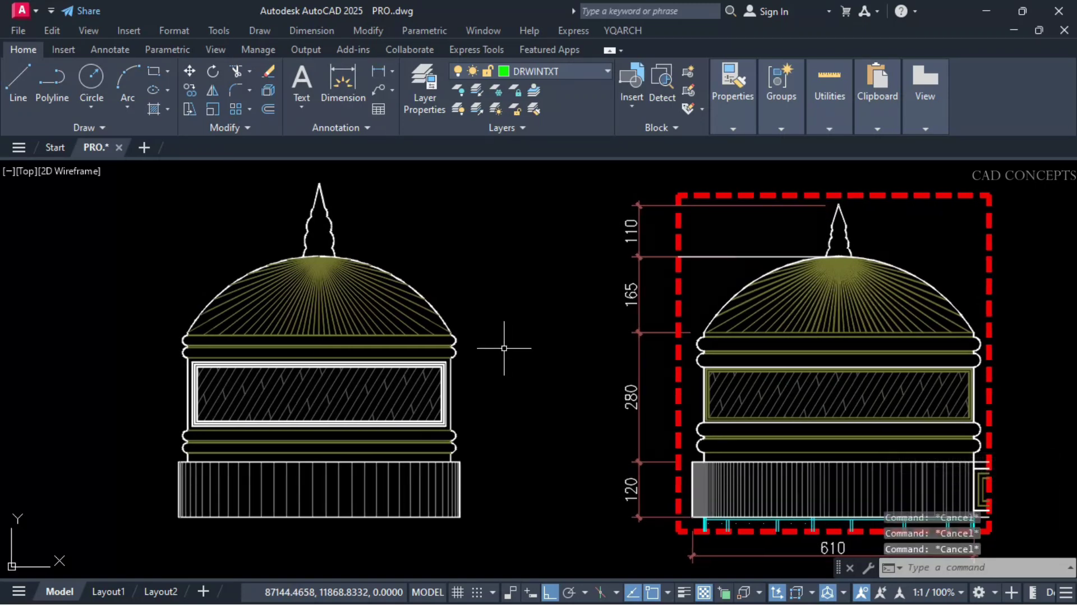